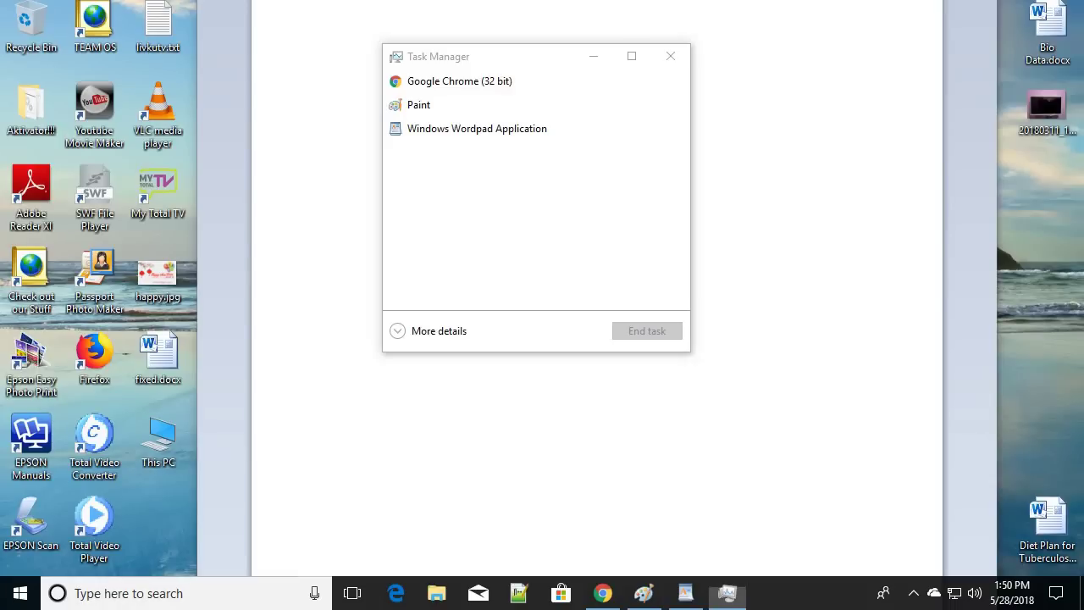
Search Windows for "task", open Task Manager and reposition its window.
key("super+s")
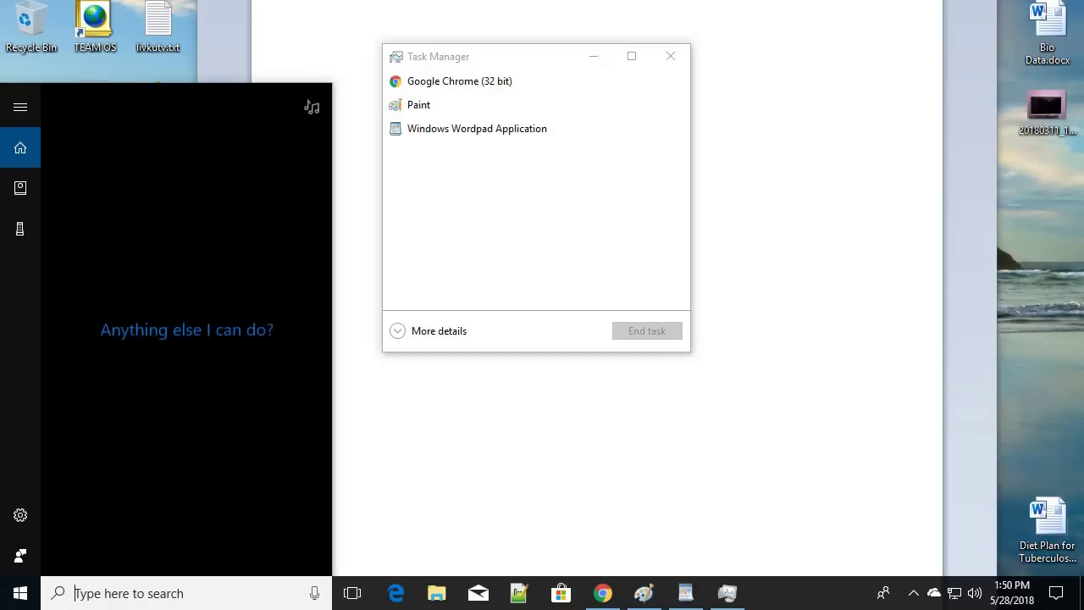
type("t")
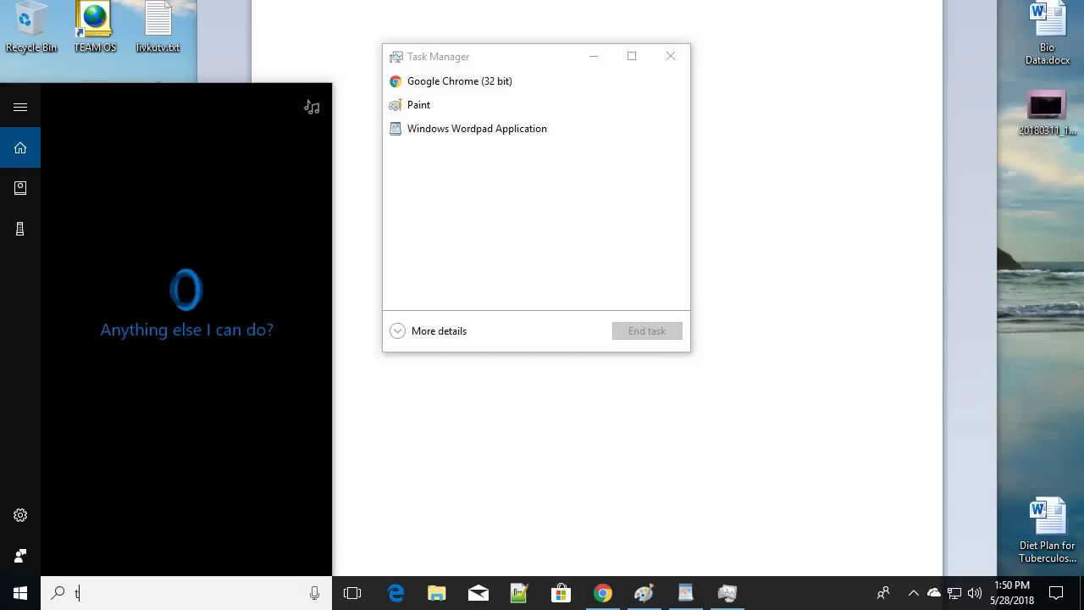
type("as")
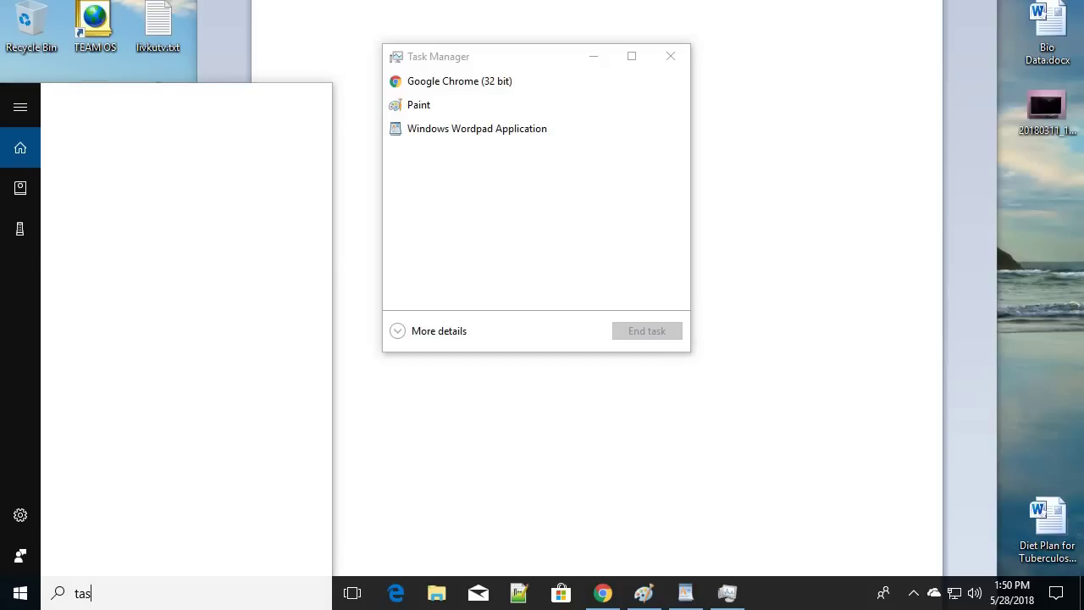
type("k")
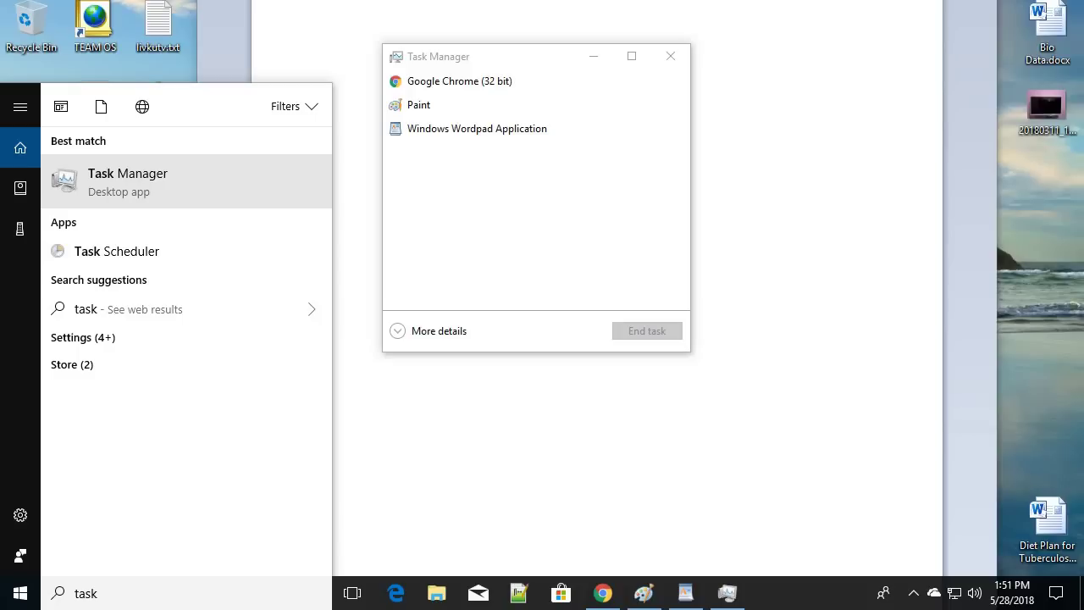
left_click(149, 174)
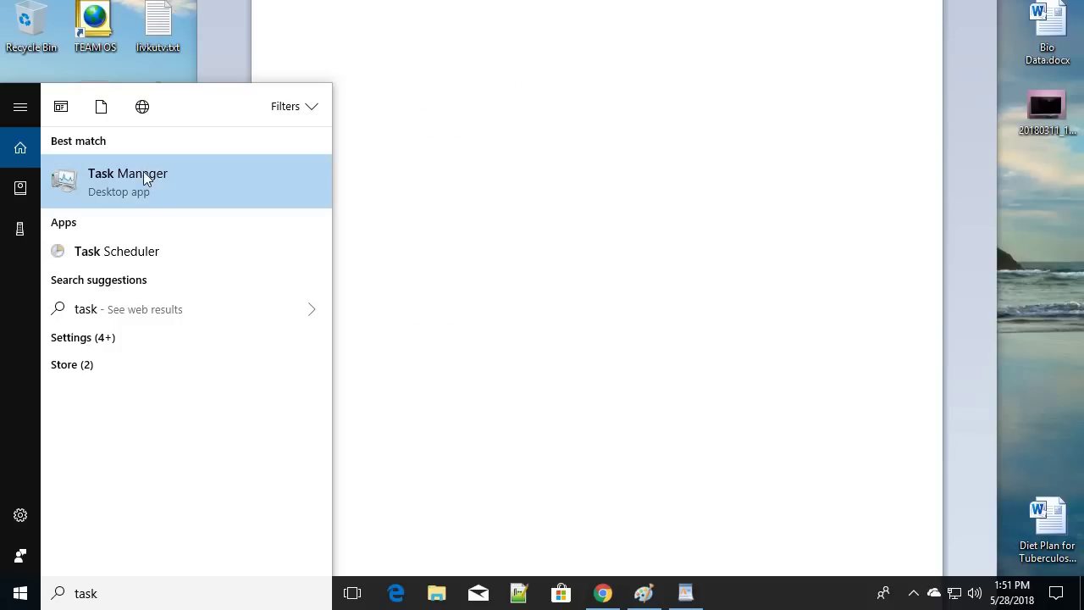
right_click(146, 176)
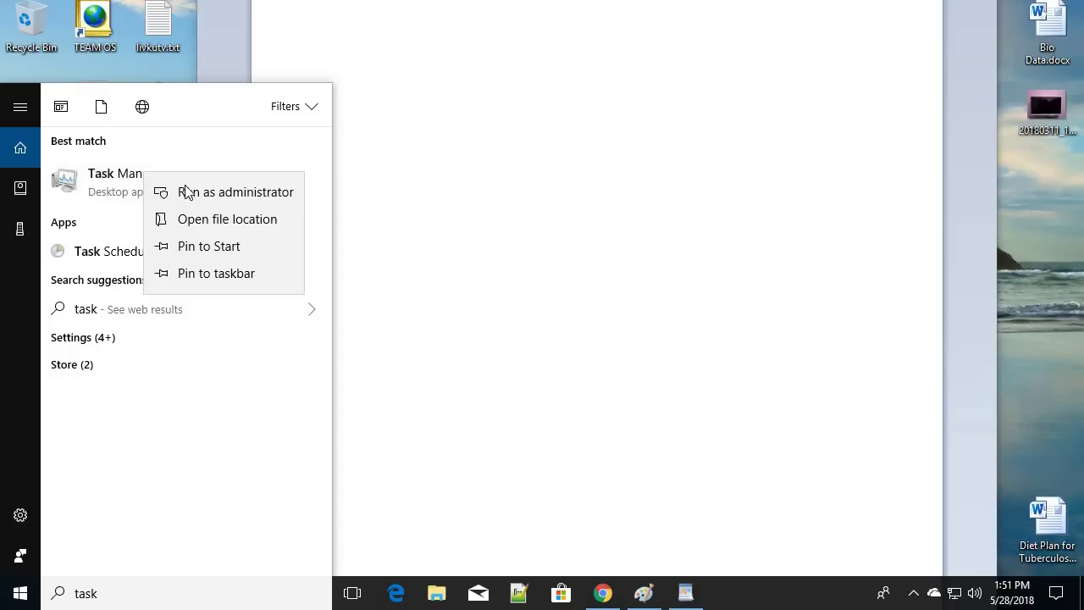
key("Escape")
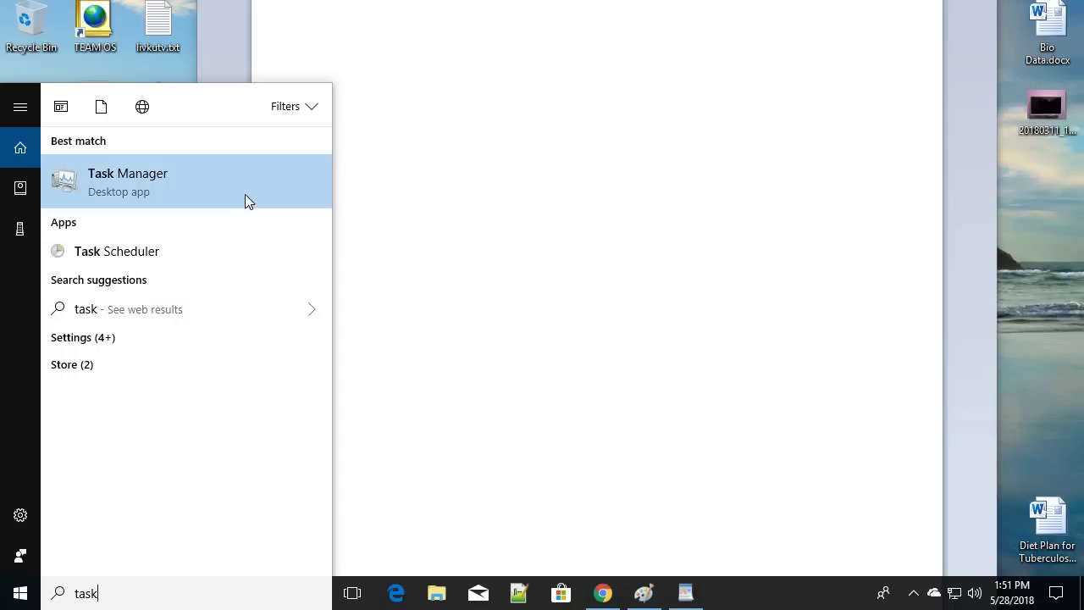
left_click(492, 172)
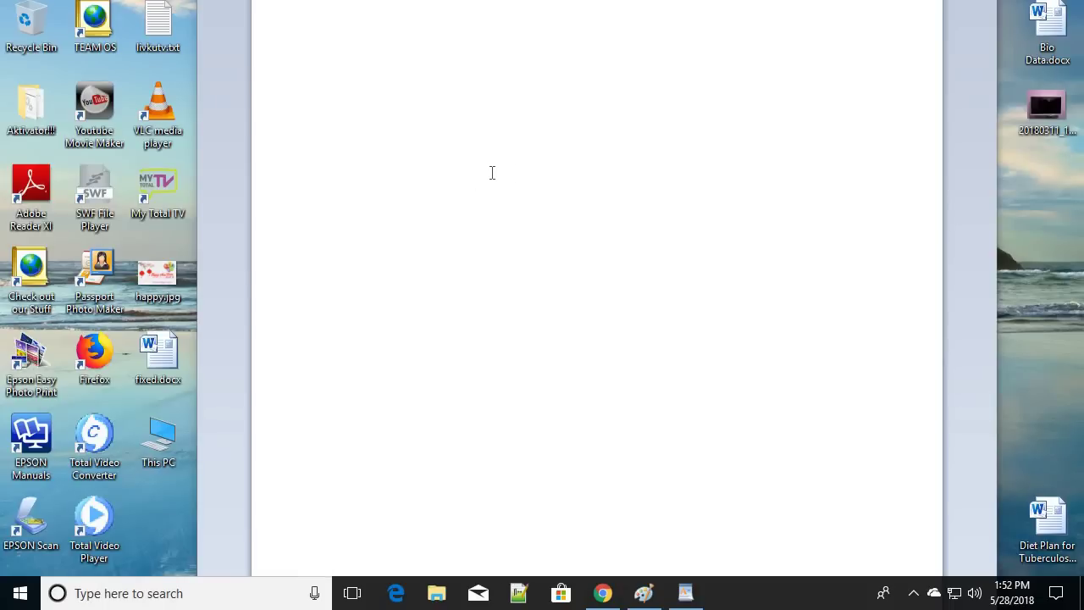
key("ctrl+shift+Escape")
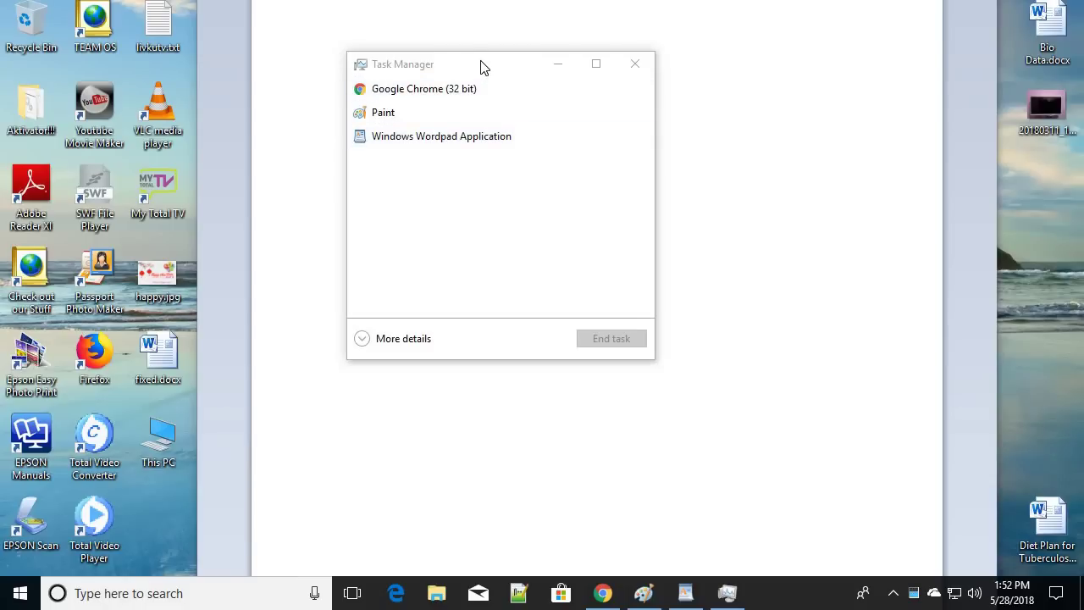
mouse_move(482, 65)
left_mouse_down()
mouse_move(473, 70)
mouse_move(495, 64)
left_mouse_up()
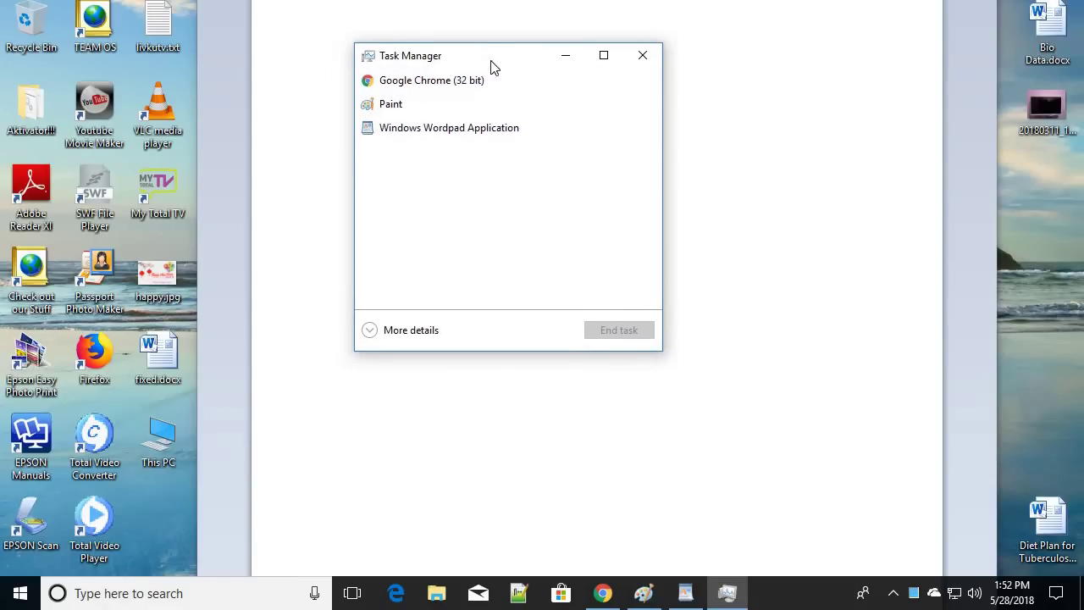
Expand Task Manager to its full details and open the dialog for creating a new task.
left_click(372, 339)
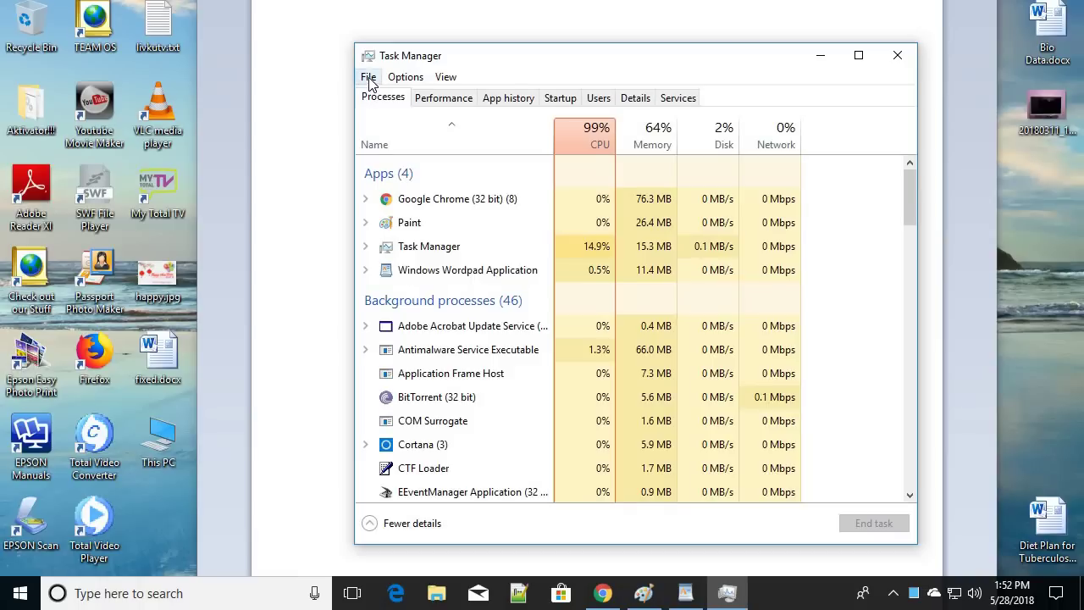
left_click(368, 77)
left_click(418, 98)
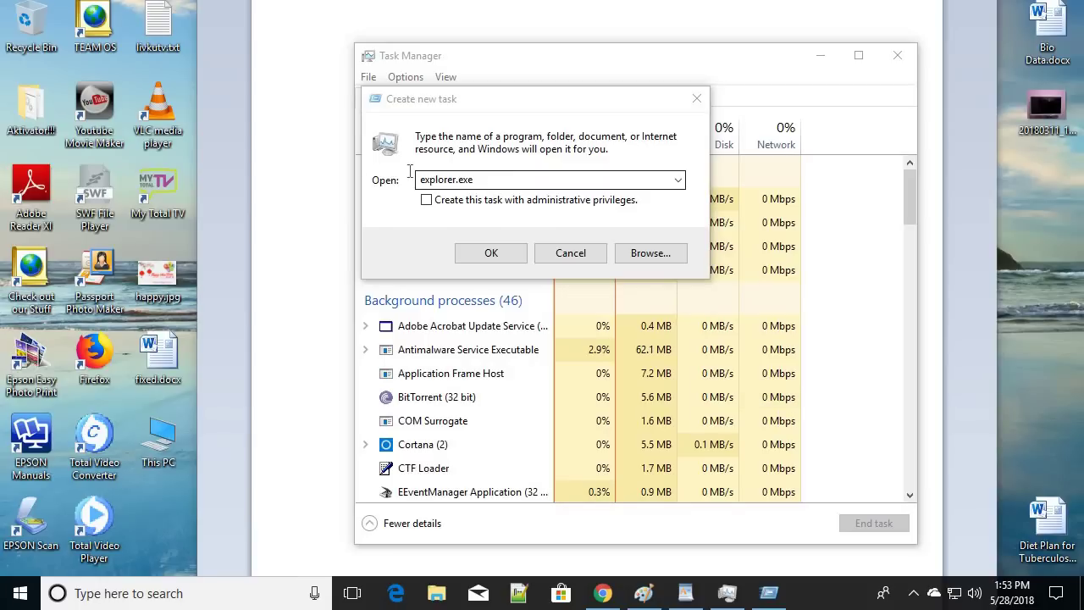
Highlight explorer.exe in the document, then enable administrative privileges for the new explorer.exe task.
left_click(362, 124)
left_click_drag(362, 125, 794, 138)
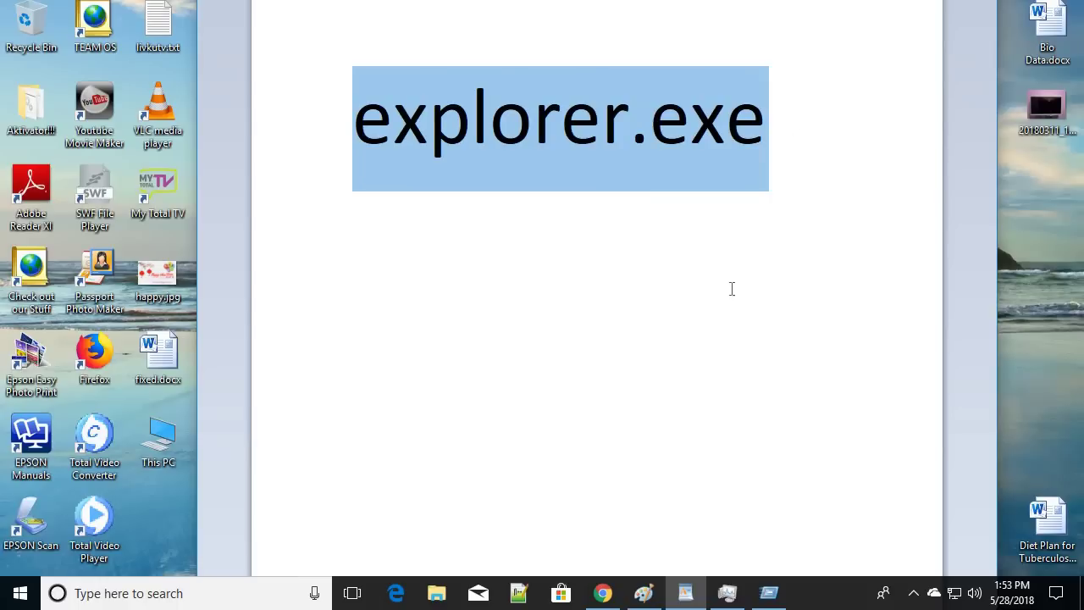
left_click(793, 128)
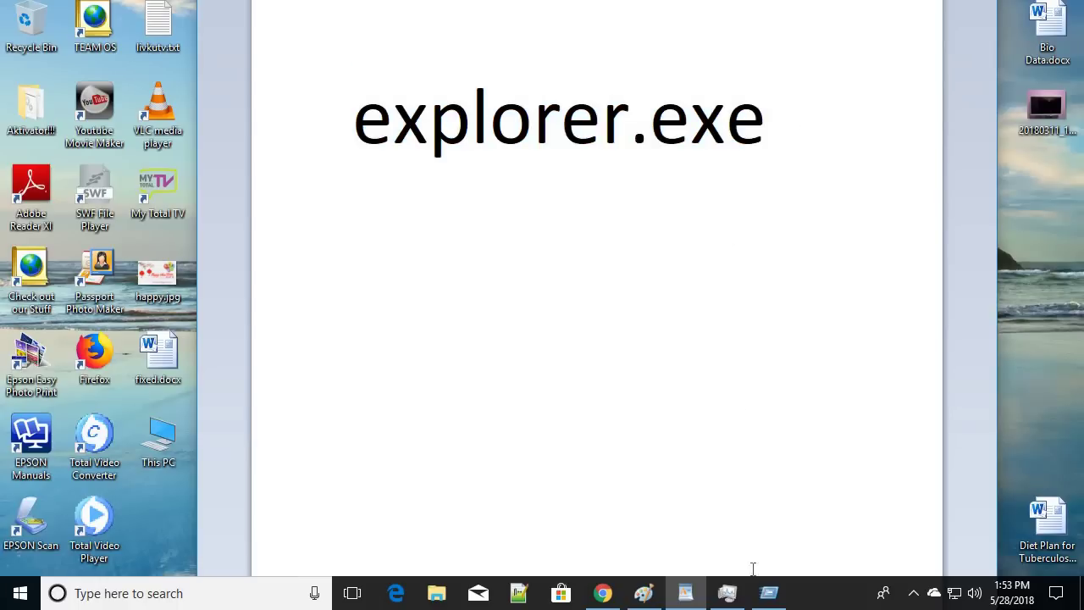
left_click(769, 593)
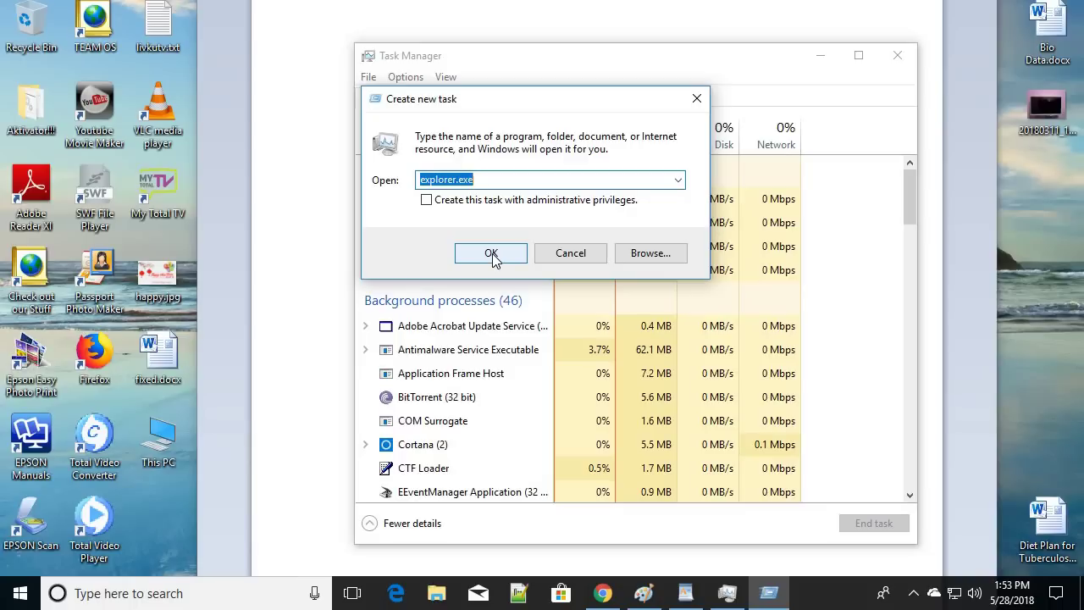
left_click(426, 200)
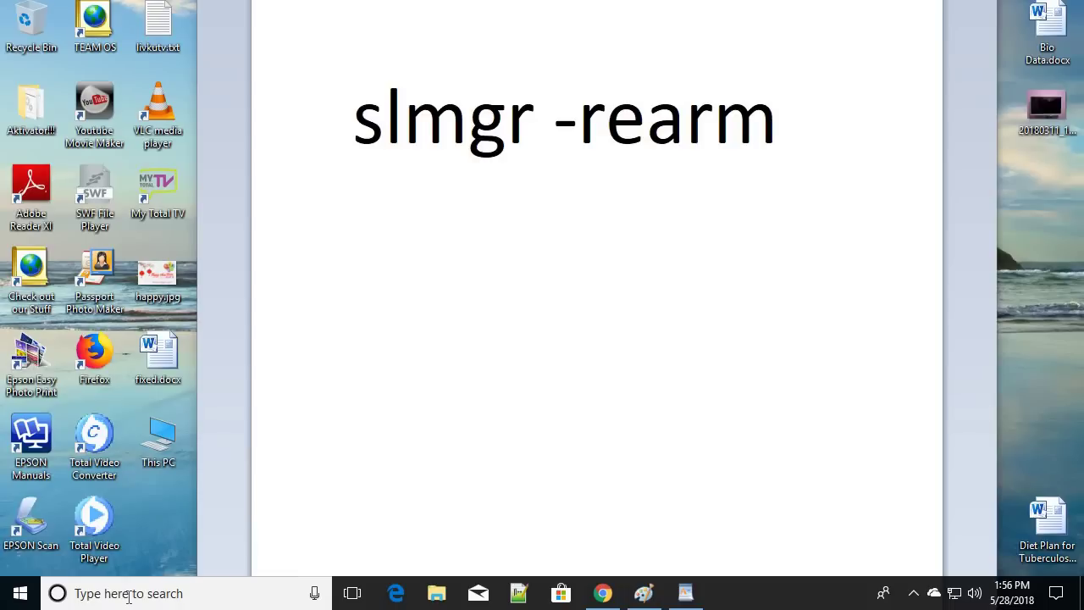
Search Windows for "cmd" and open Command Prompt as administrator.
left_click(99, 596)
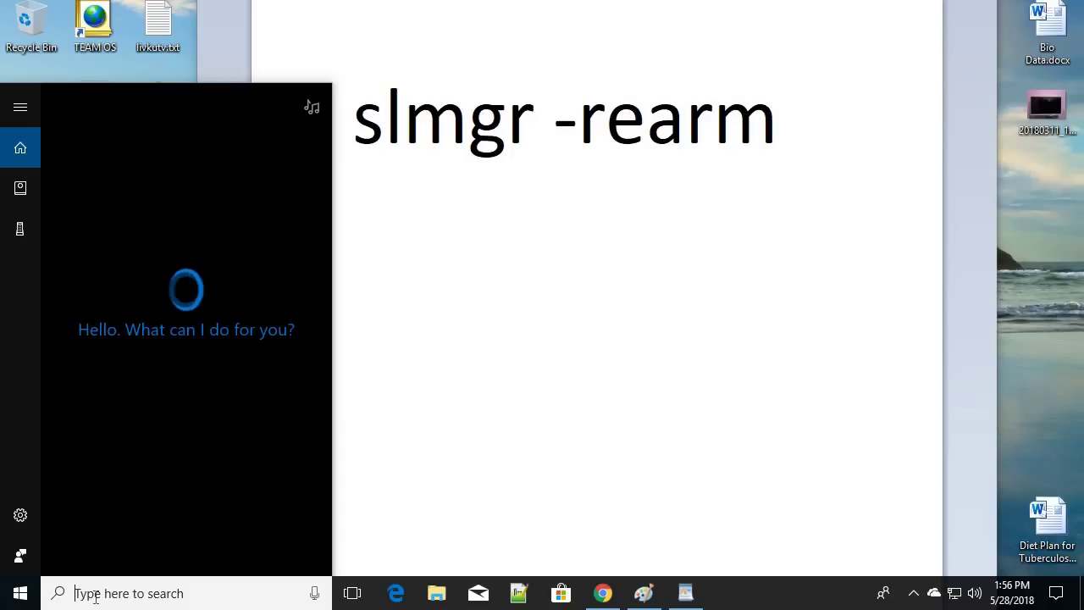
type("d")
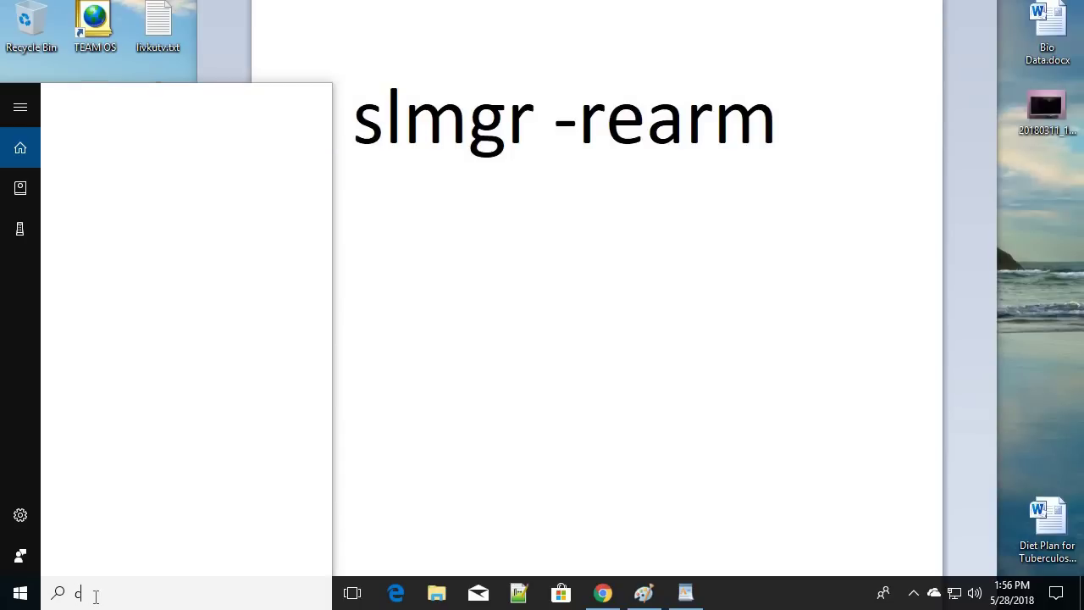
type("md")
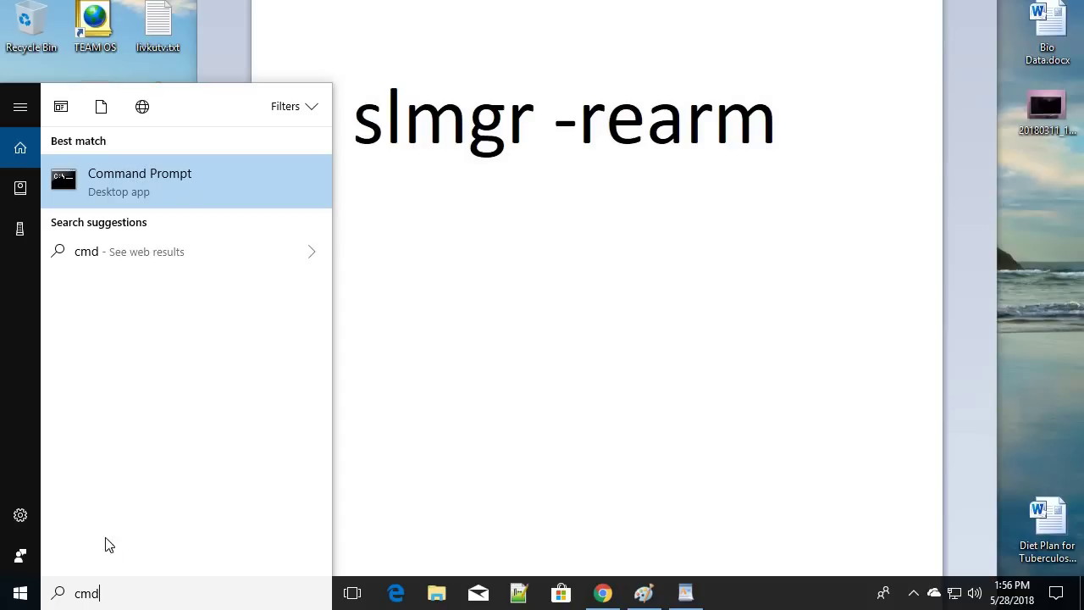
left_click(155, 174)
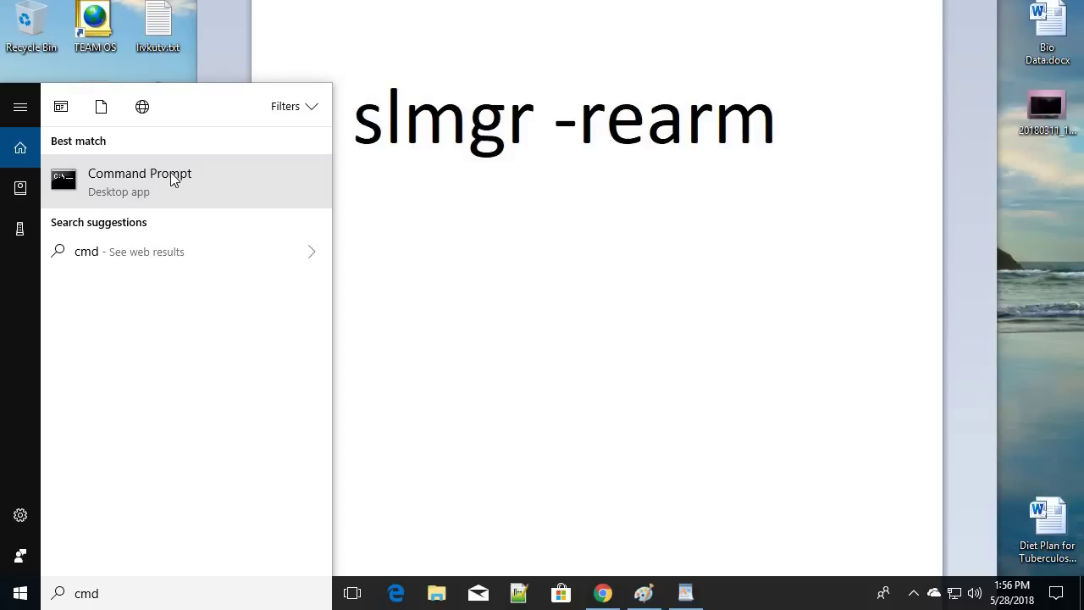
left_click(172, 178)
right_click(184, 179)
left_click(150, 195)
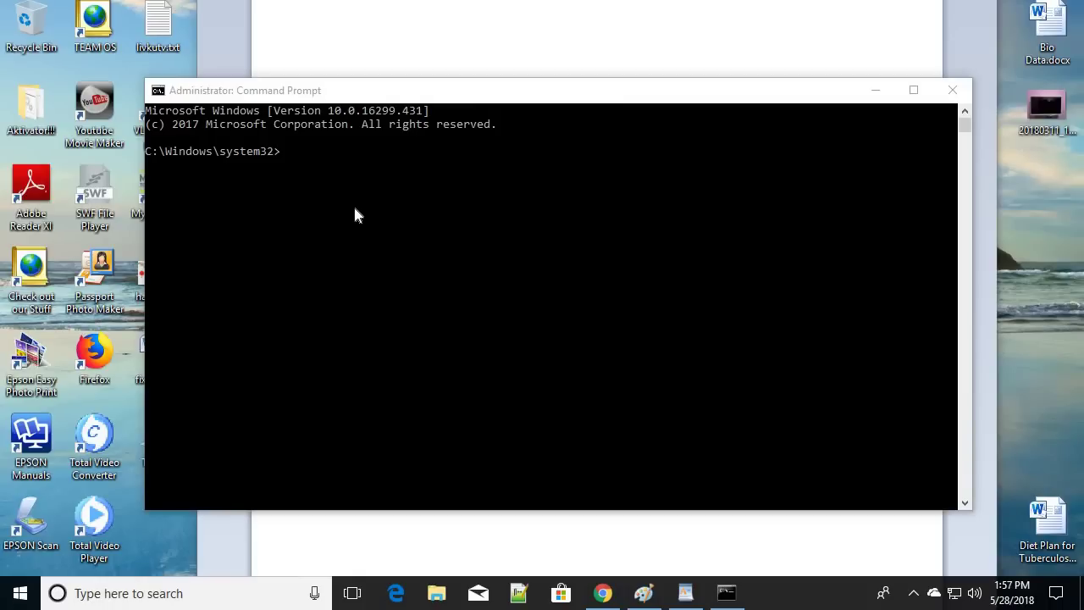
Place the Command Prompt window below the document's text and run the command slmgr -rearm.
left_click_drag(523, 102, 567, 90)
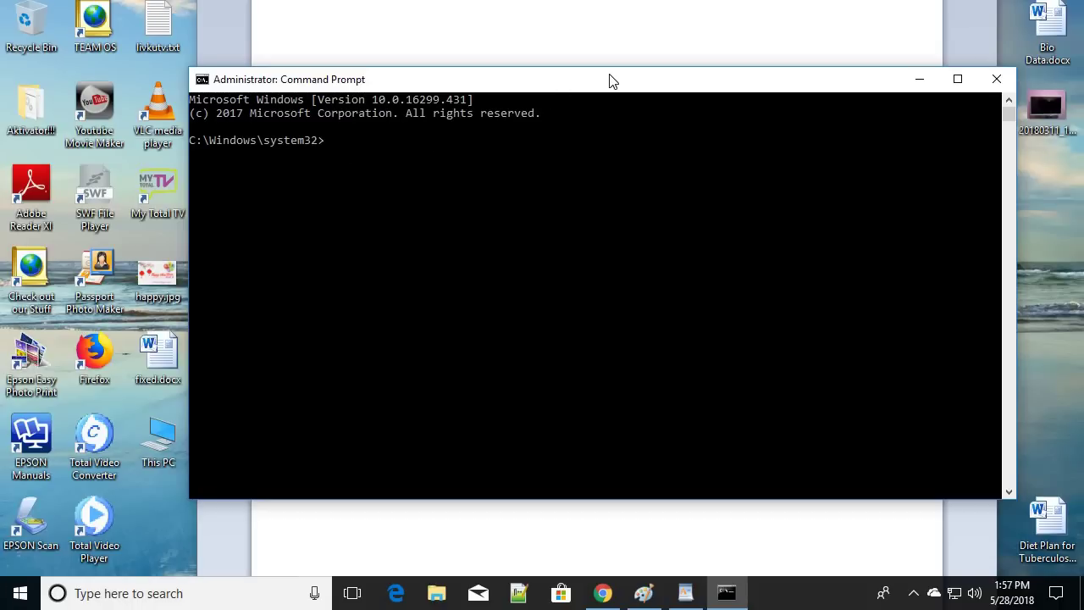
left_click_drag(606, 84, 608, 200)
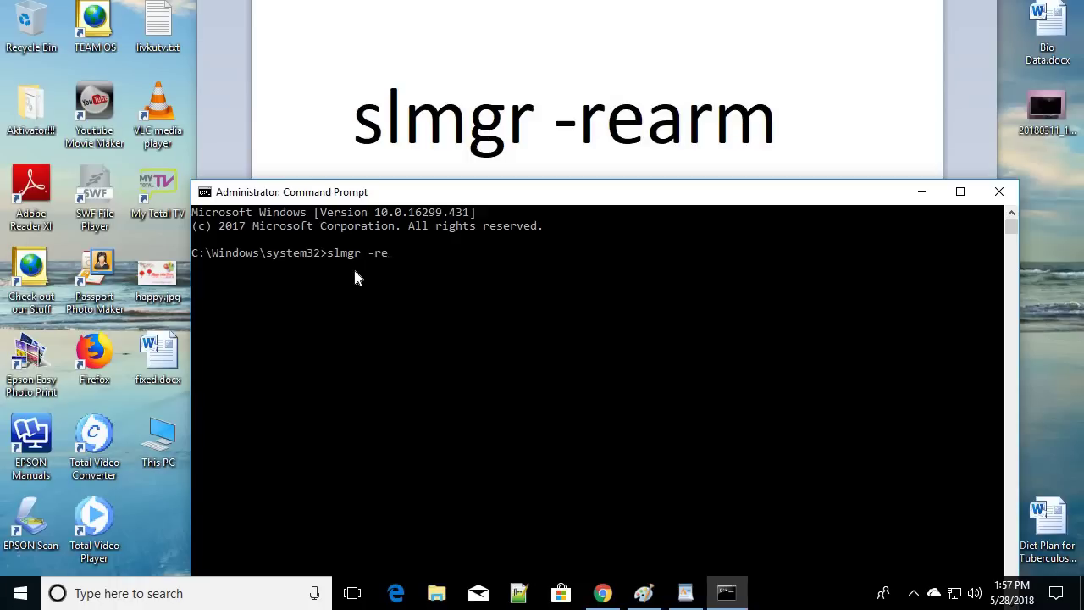
type("rm")
key("Return")
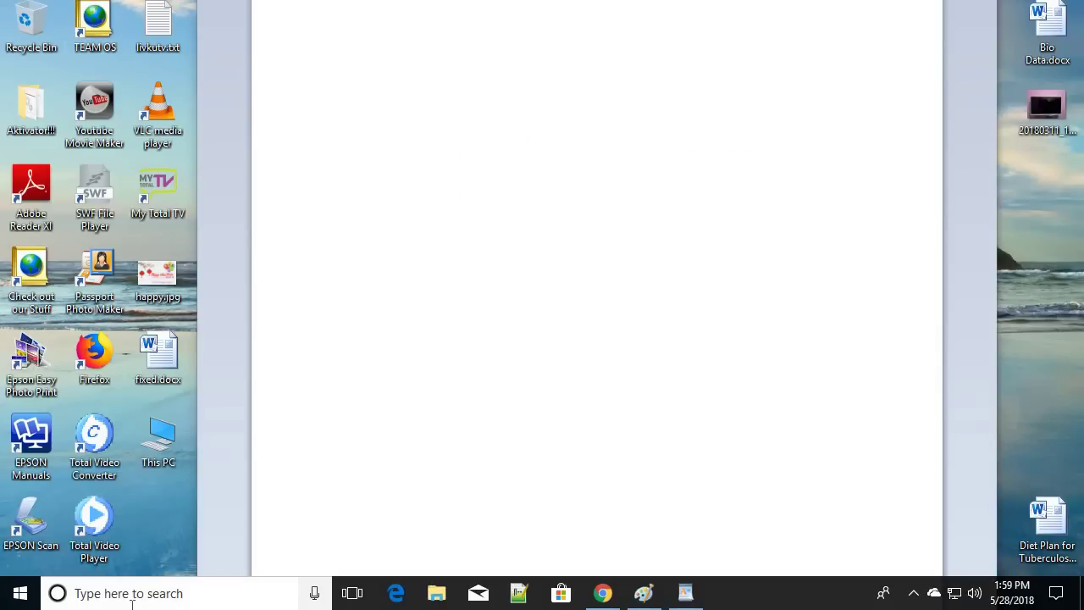
Search Windows for "run", open the Run dialog and place it below the document's text.
left_click(109, 595)
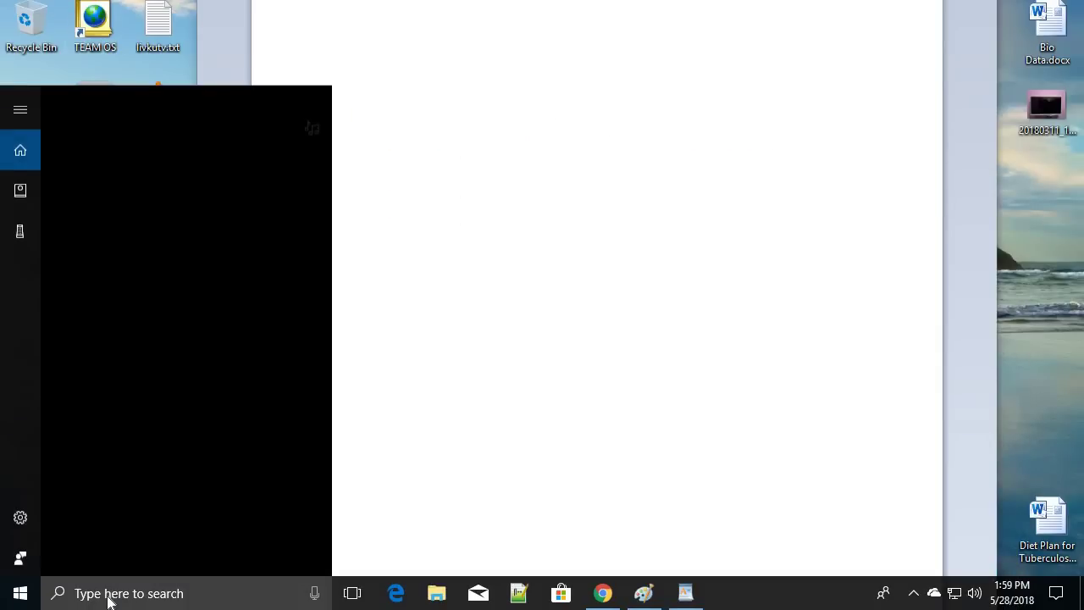
type("run")
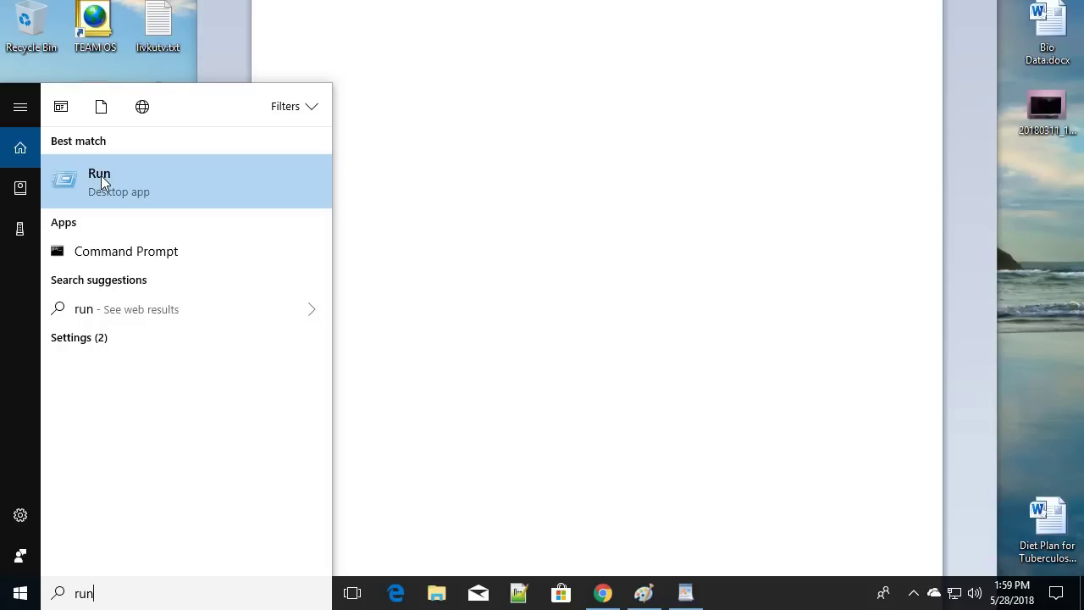
left_click(105, 180)
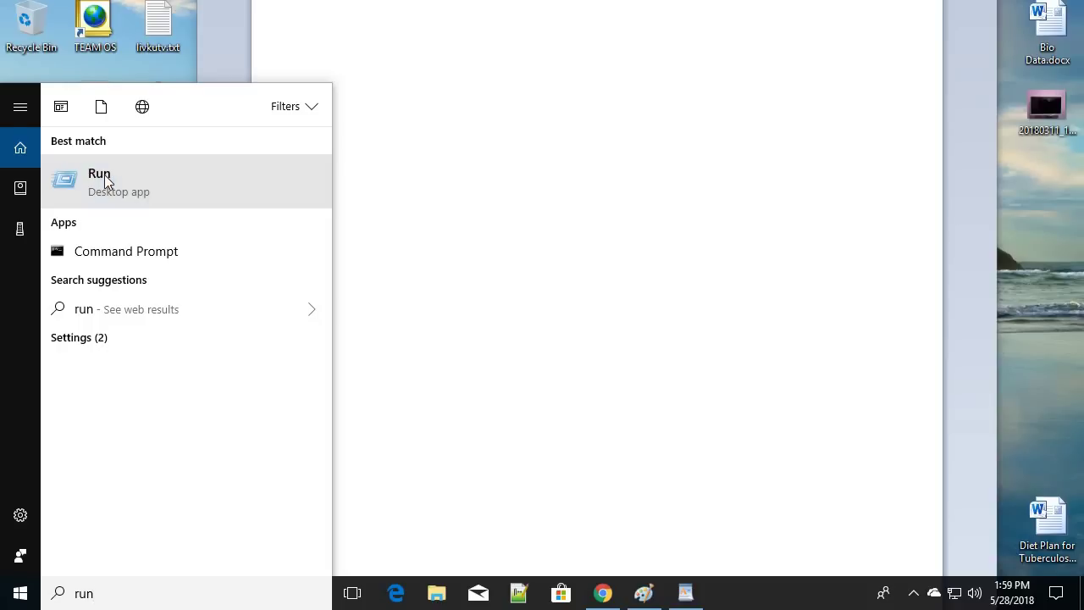
left_click_drag(539, 231, 465, 200)
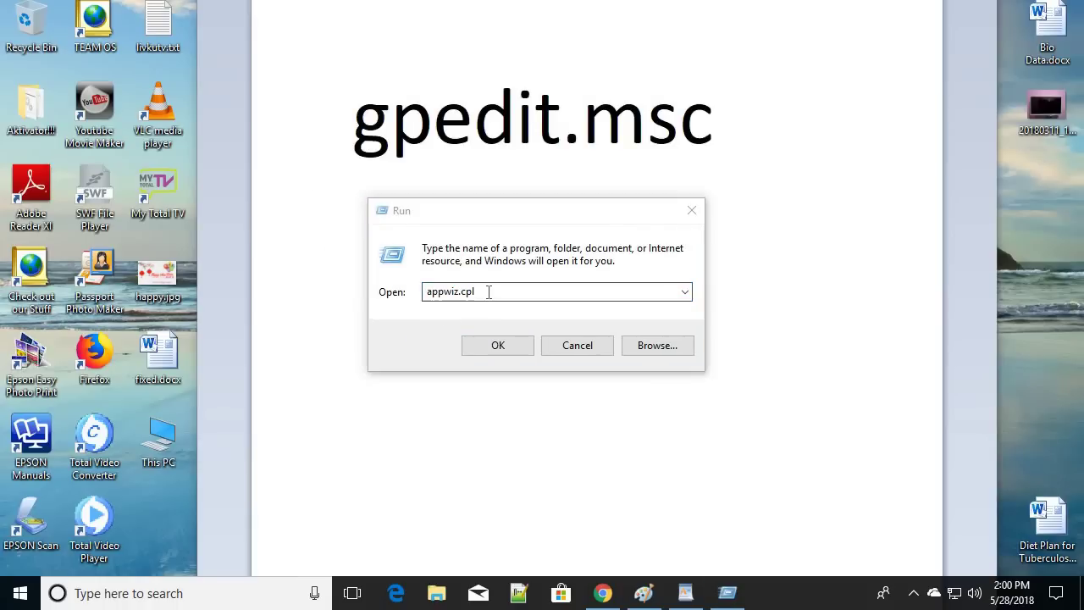
Replace the Run dialog's entry with gpedit.msc and launch the Local Group Policy Editor.
left_click(488, 293)
right_click(458, 291)
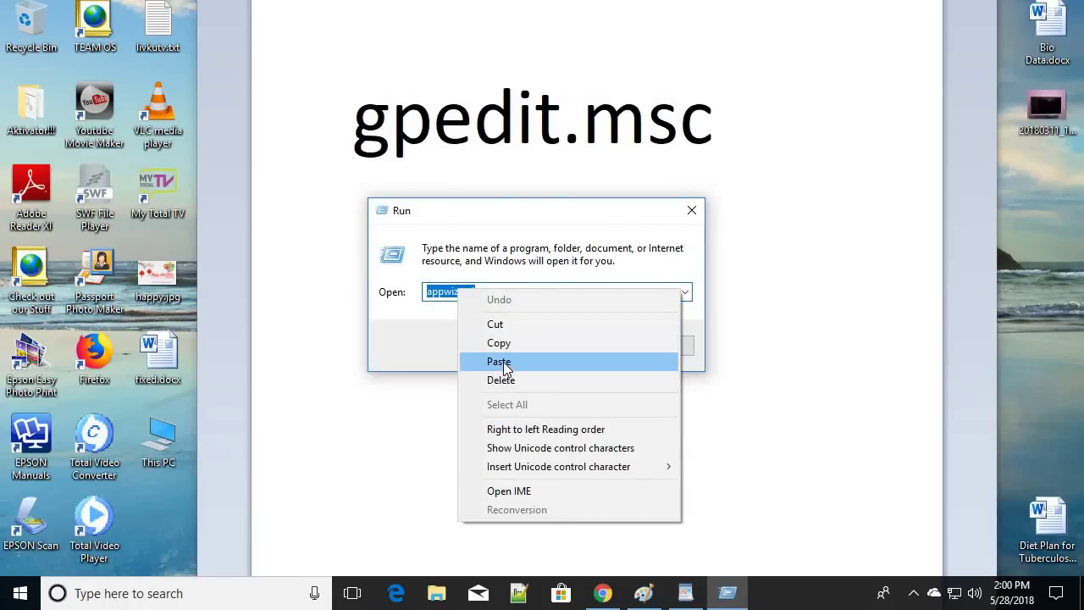
left_click(500, 362)
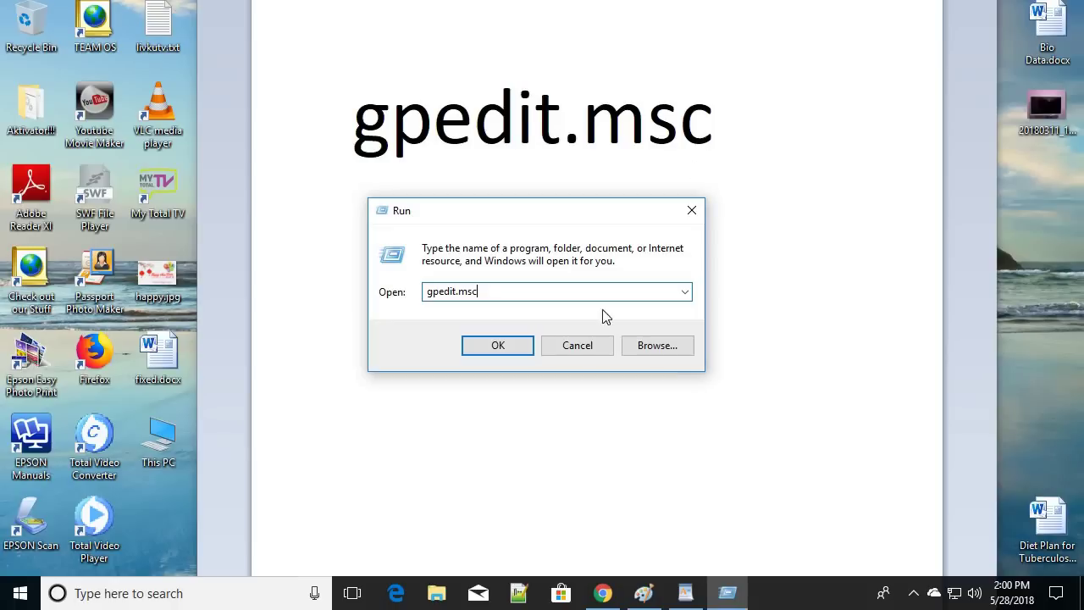
left_click(508, 345)
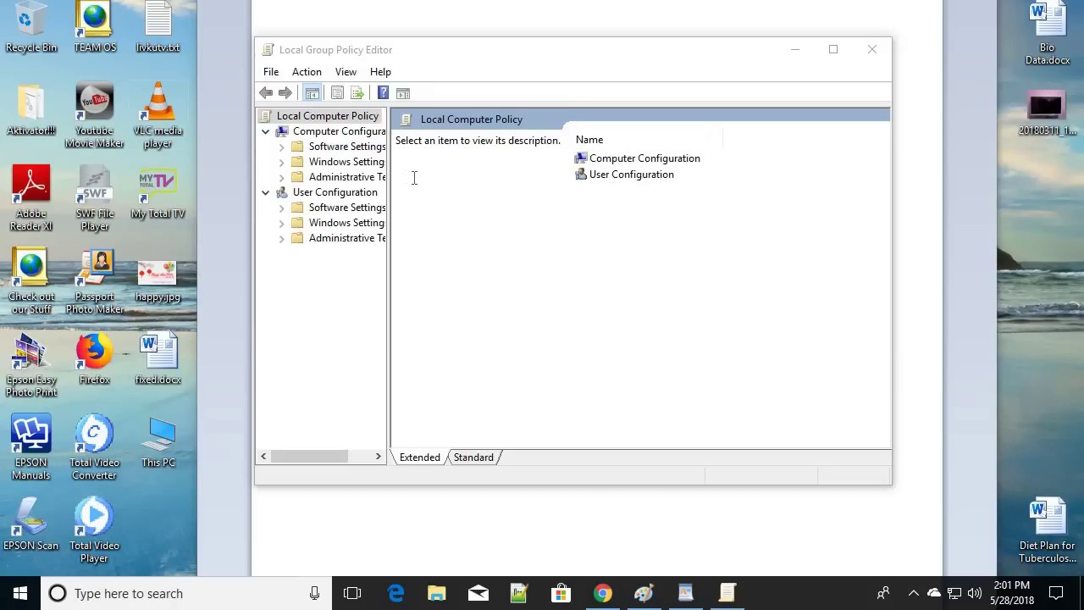
Widen the policy tree and expand Windows Components under Computer Configuration's Administrative Templates.
left_click_drag(389, 125, 546, 131)
left_click(336, 134)
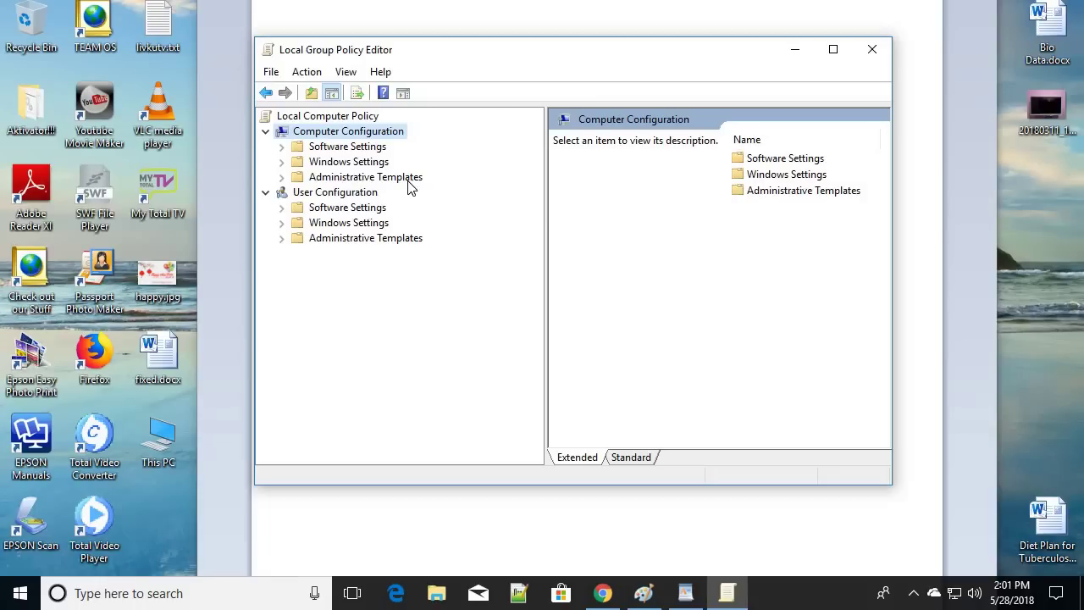
left_click(282, 178)
left_click(356, 181)
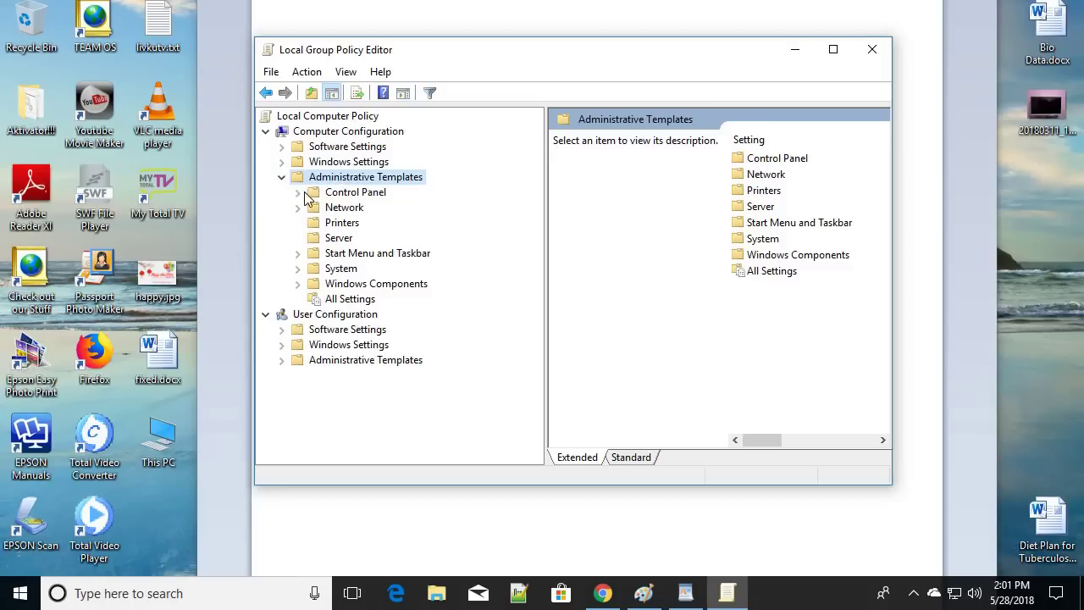
left_click(343, 285)
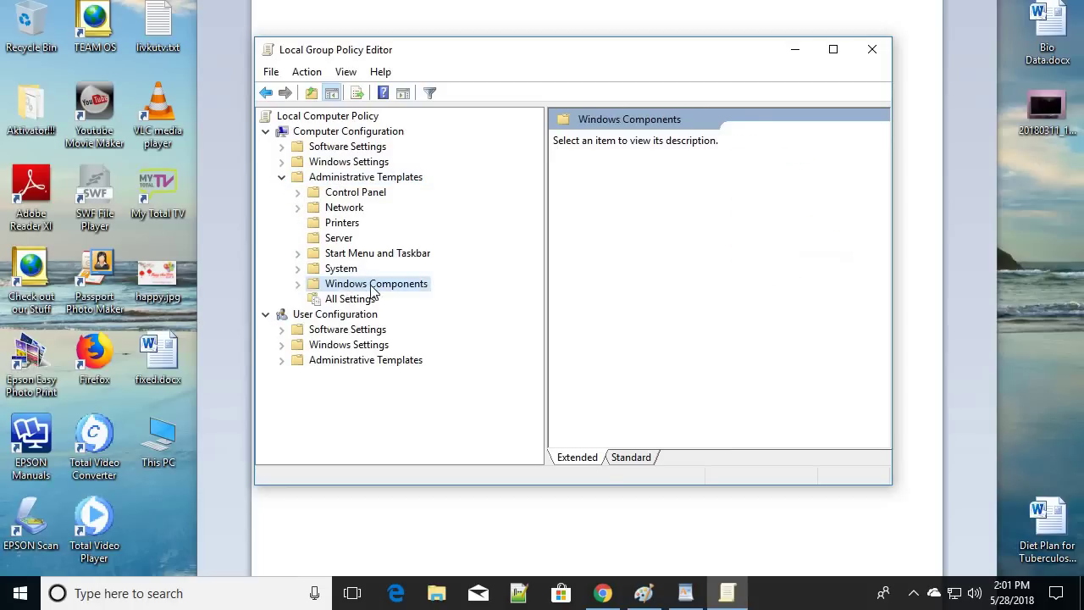
left_click(299, 285)
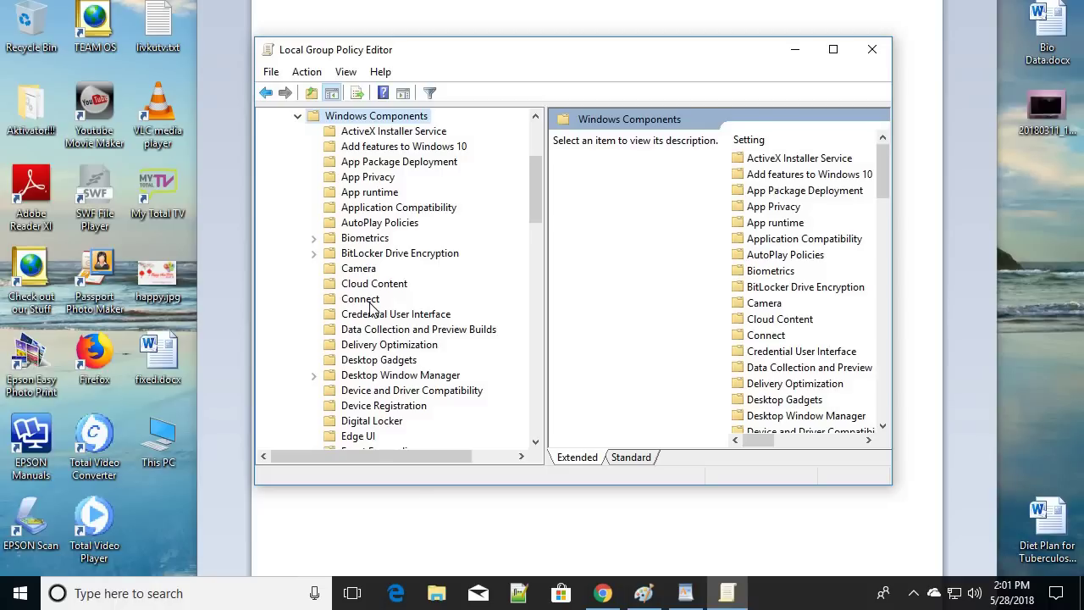
Expand the Windows Update folder under Windows Components in the policy tree and show its settings.
scroll(373, 308, "down", 3)
scroll(371, 306, "down", 7)
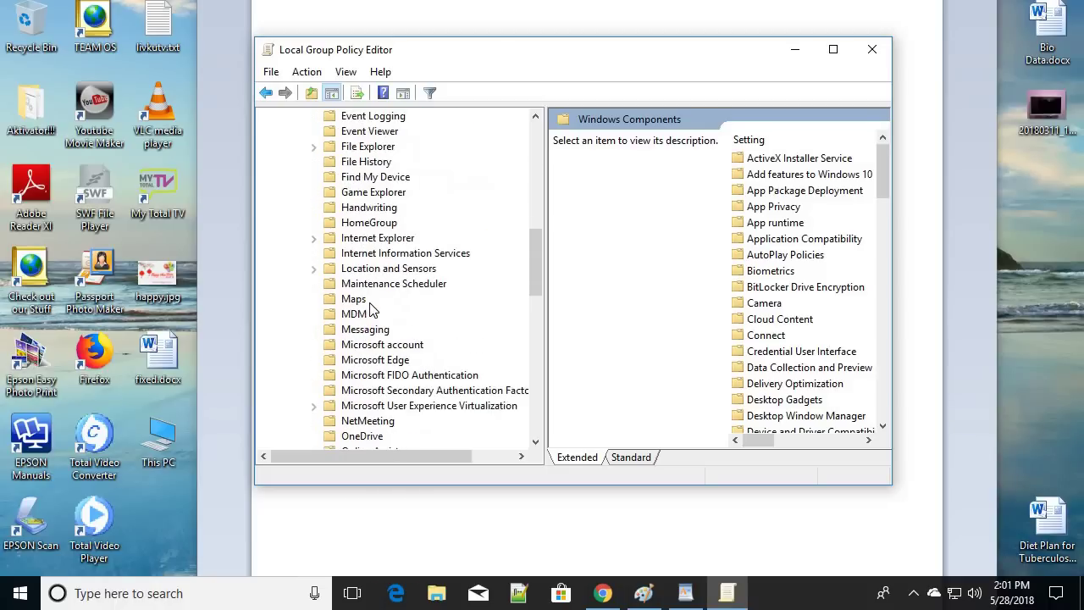
scroll(370, 307, "down", 6)
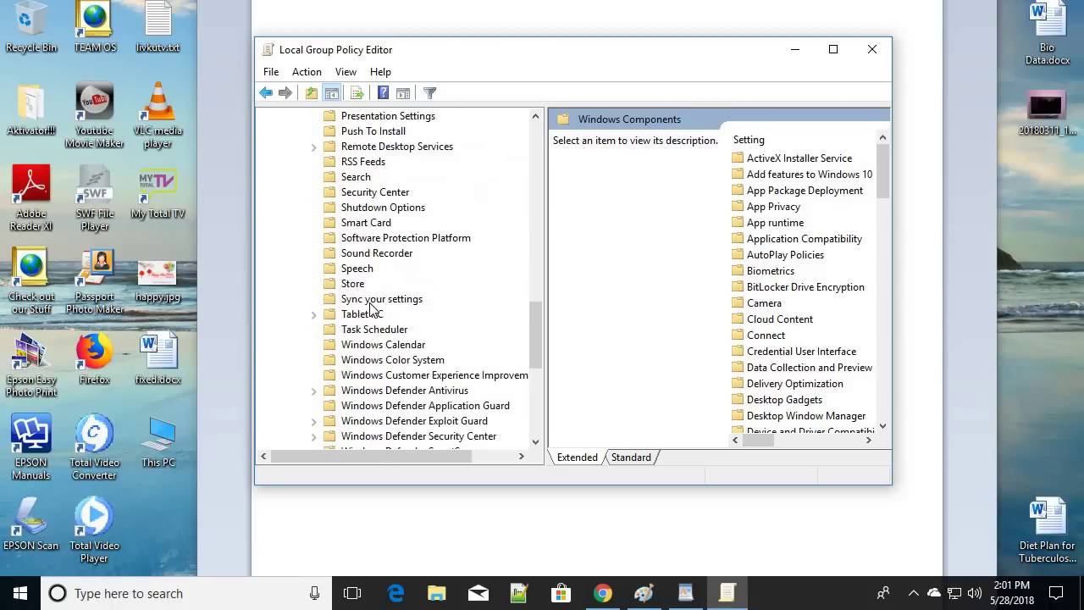
scroll(370, 306, "down", 3)
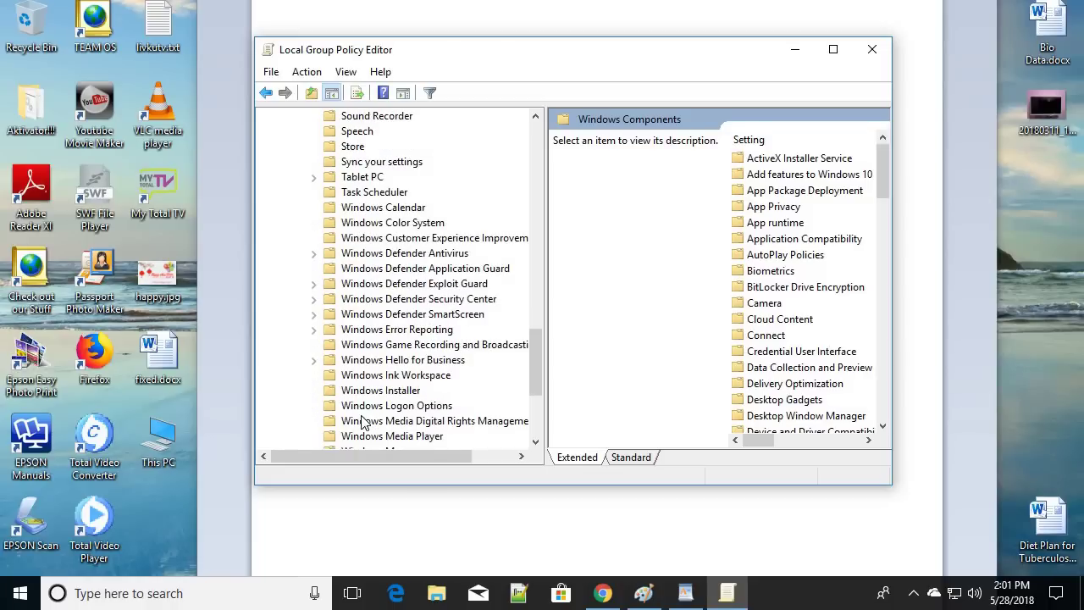
scroll(379, 336, "down", 3)
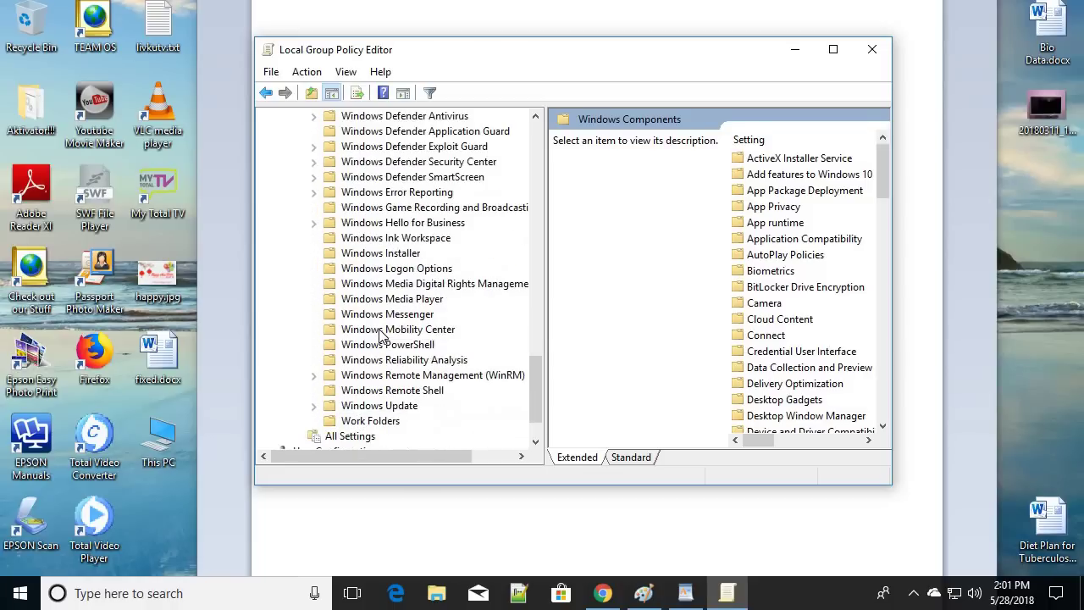
left_click(369, 407)
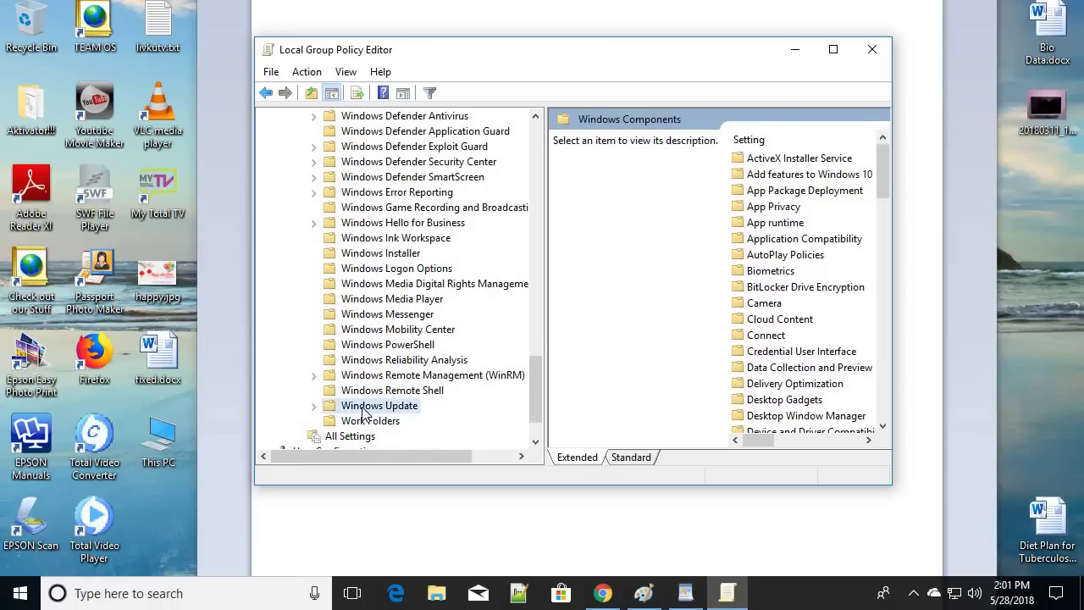
left_click(314, 406)
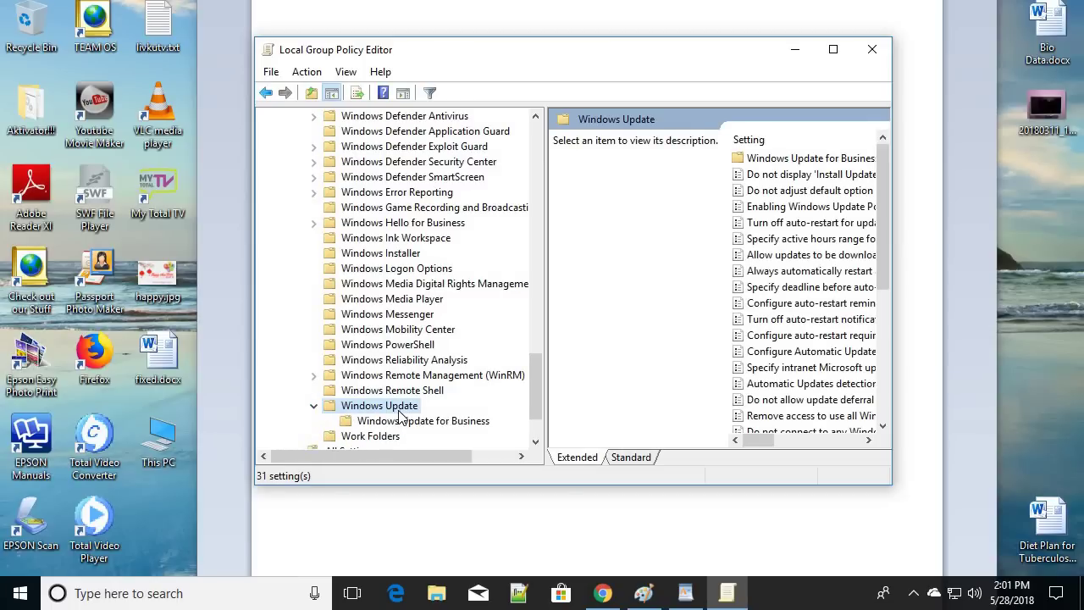
Select the policy "No auto-restart with logged on users for scheduled automatic updates installations" among the Windows Update settings.
scroll(402, 413, "down", 1)
scroll(403, 413, "down", 1)
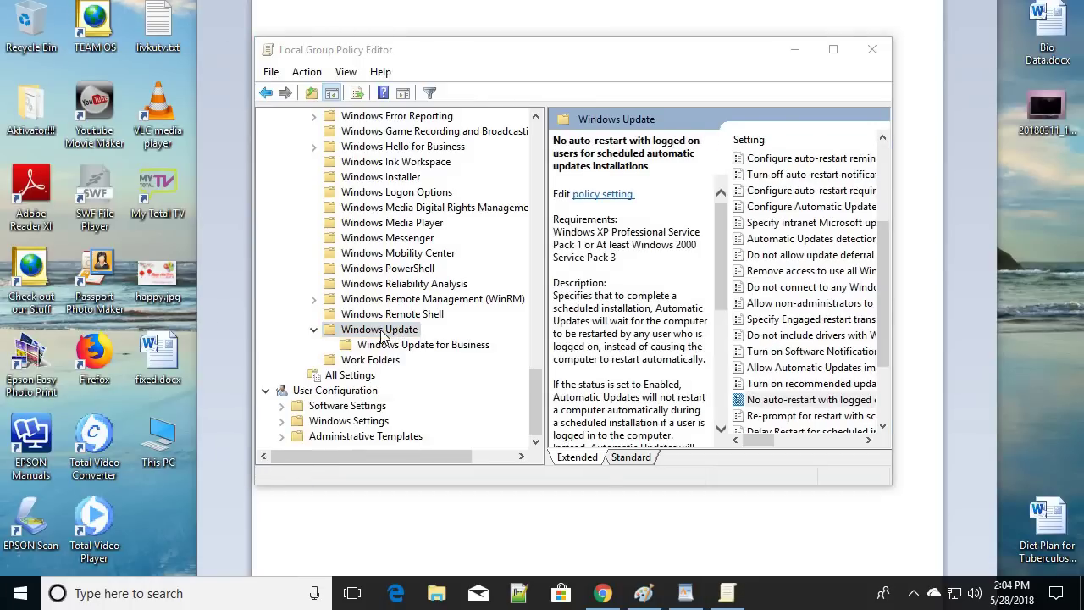
left_click(381, 332)
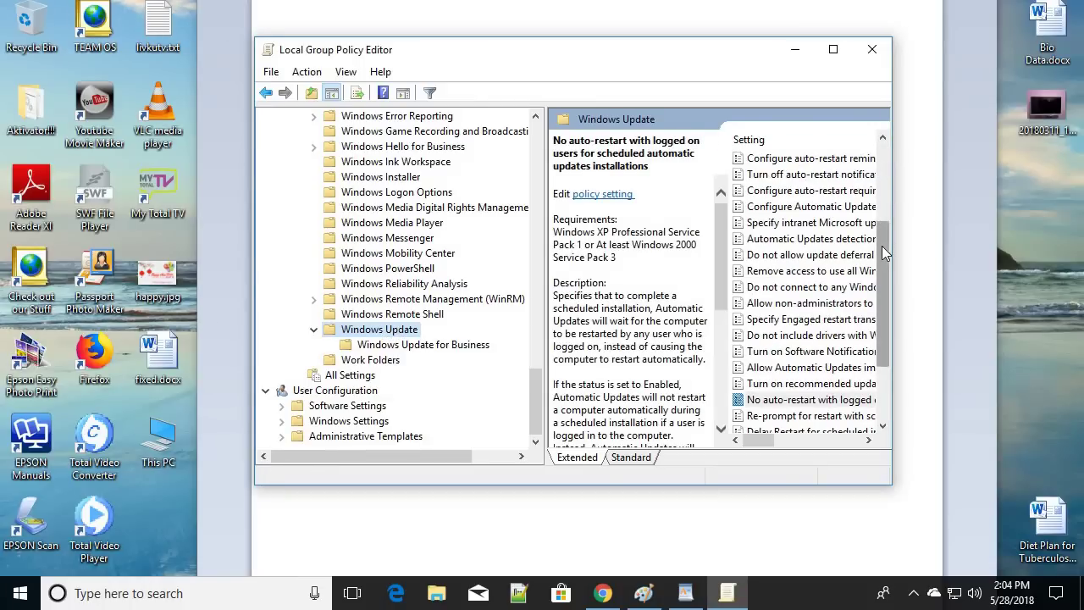
left_click_drag(884, 262, 884, 285)
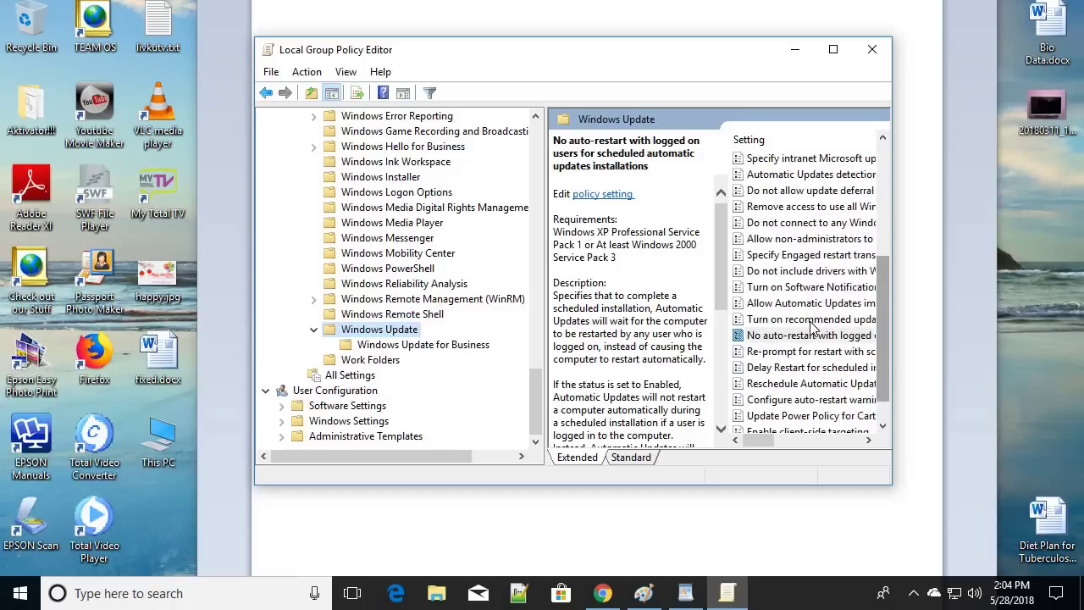
left_click(775, 339)
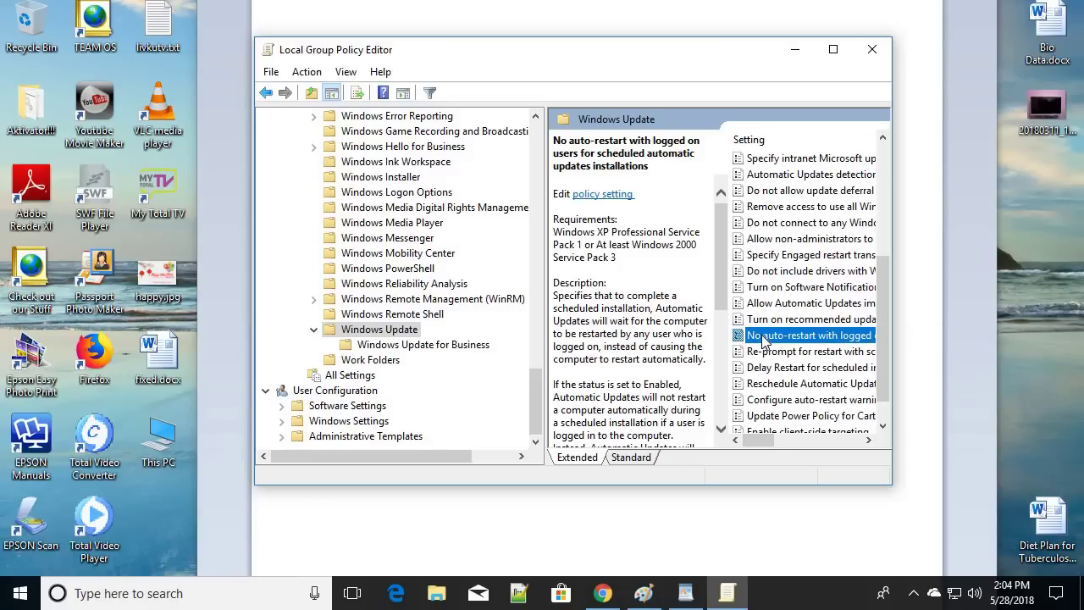
double_click(764, 339)
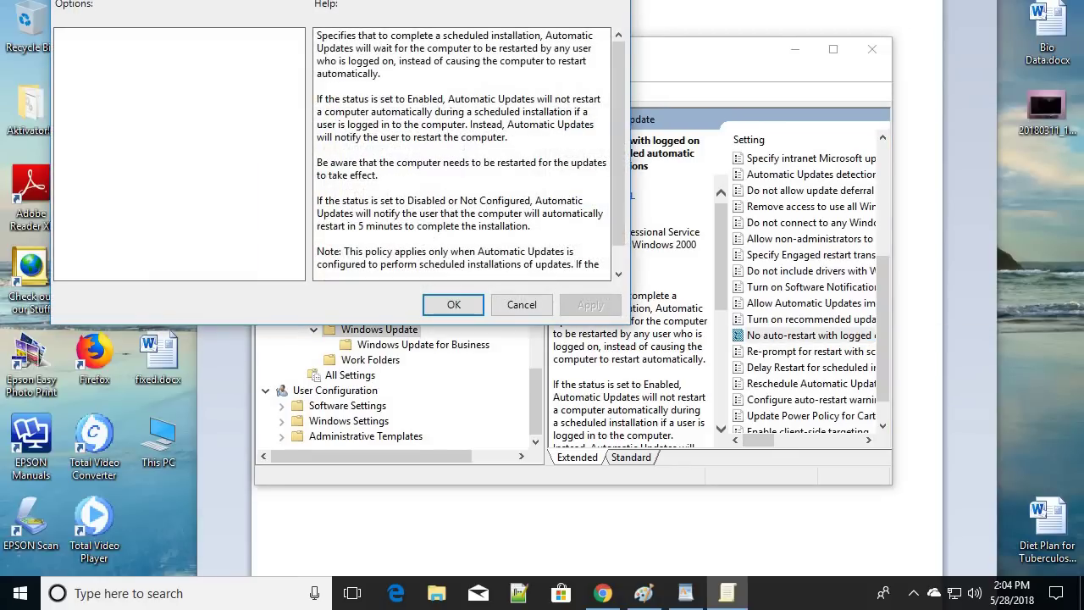
left_click_drag(398, 5, 501, 126)
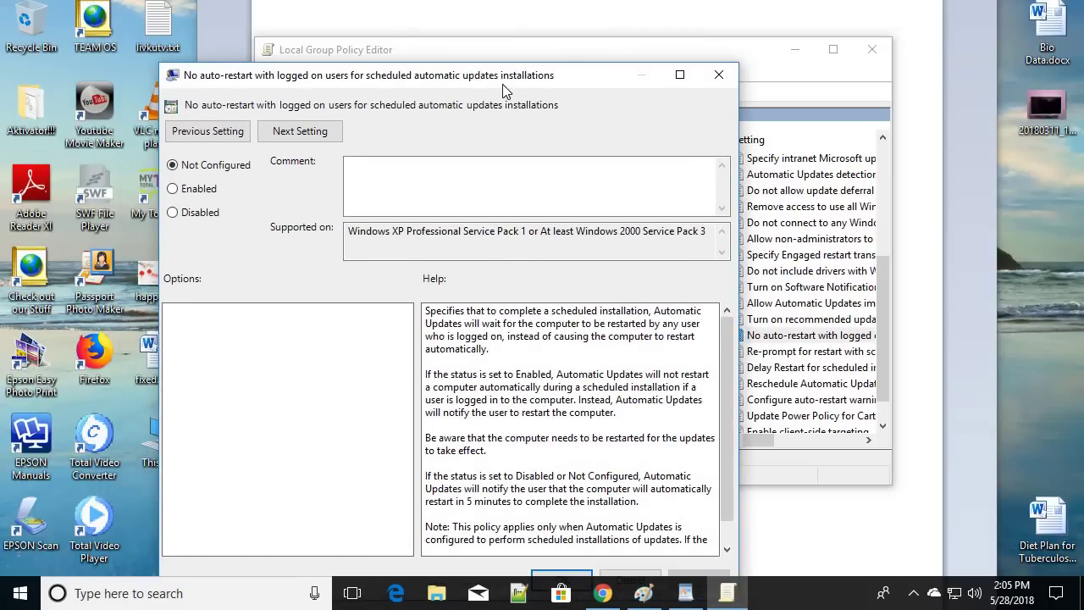
left_click_drag(494, 78, 579, 32)
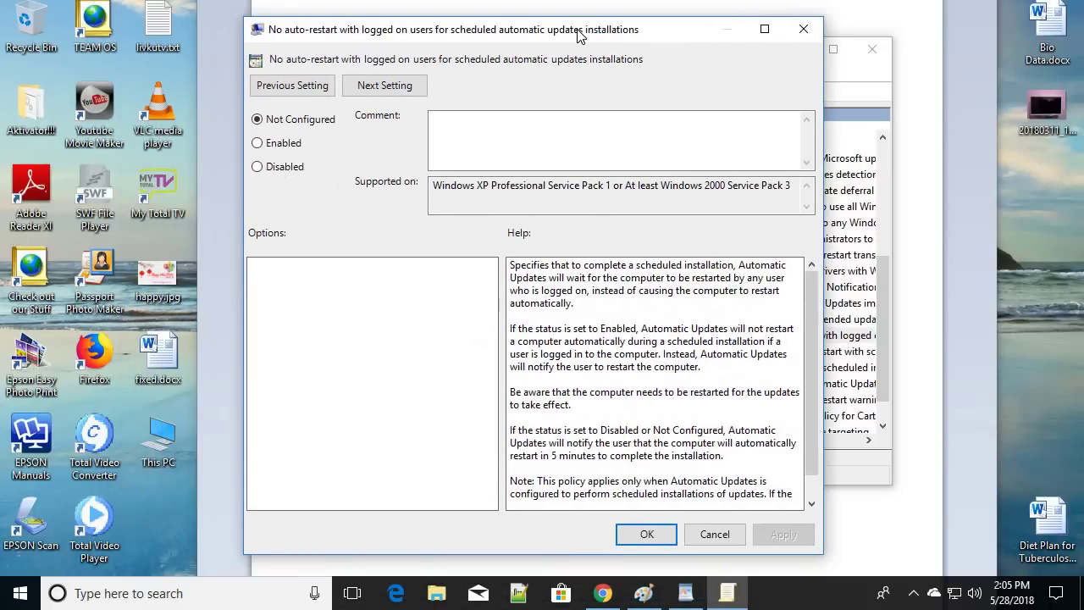
left_click(803, 31)
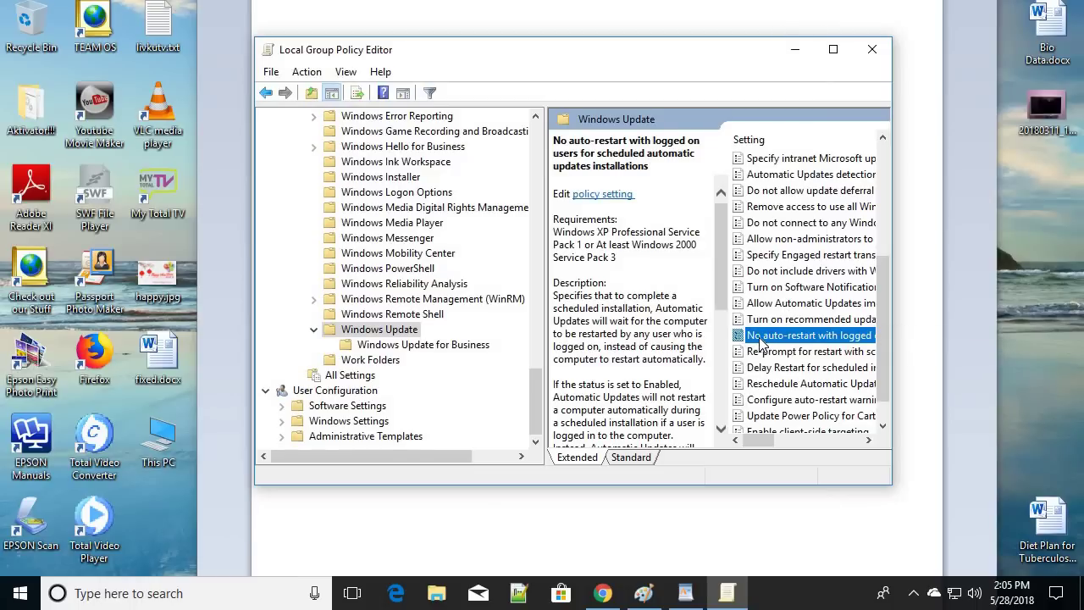
Open the "No auto-restart with logged on users for scheduled automatic updates installations" policy and set it to Enabled.
double_click(760, 337)
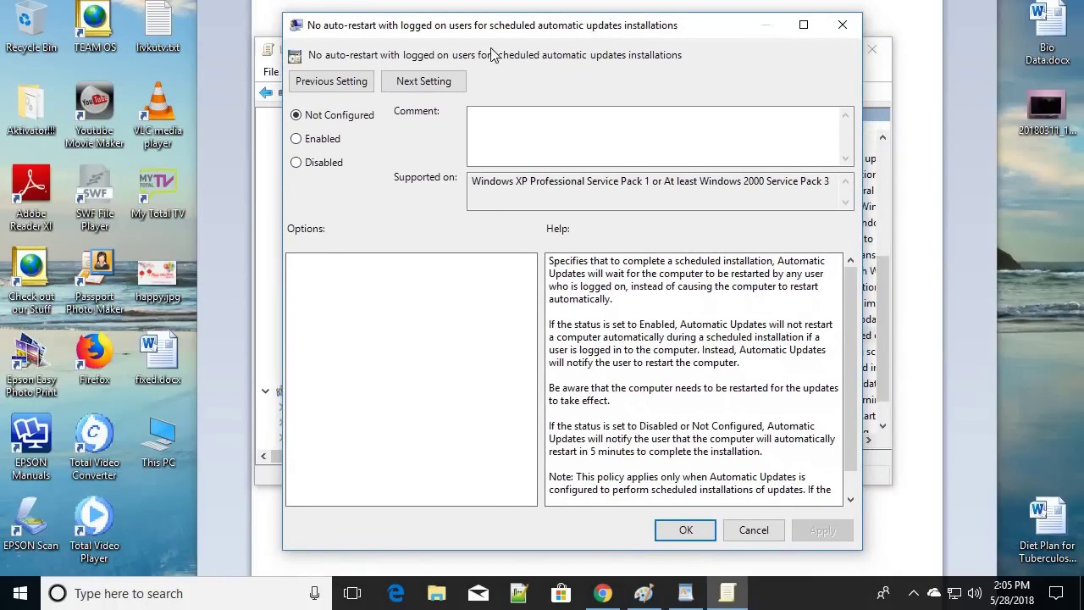
left_click(300, 139)
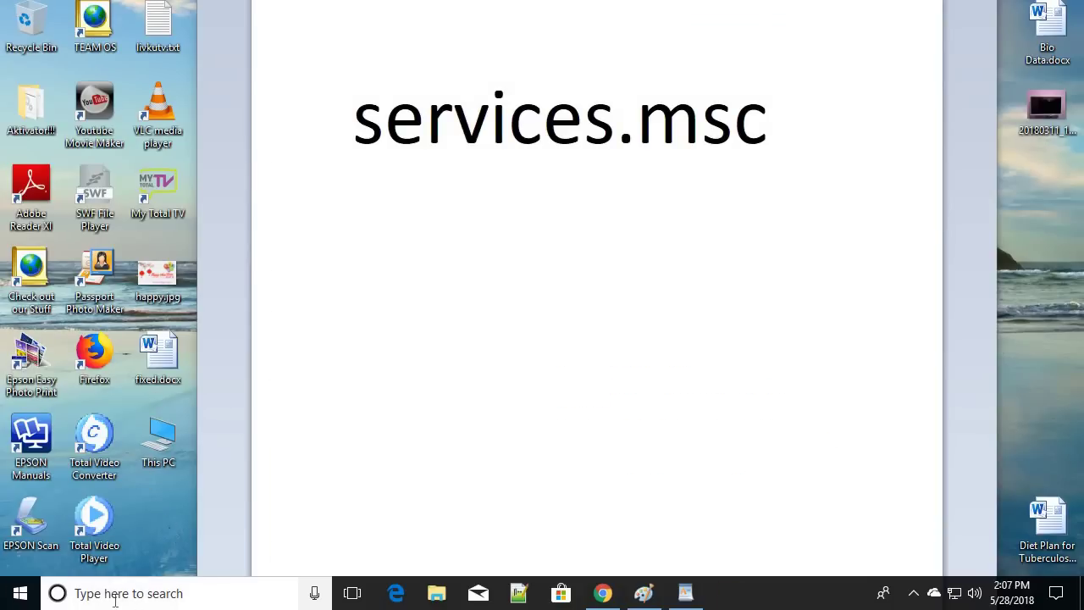
Search Windows for "run", open the Run dialog and place it just below the services.msc text in the document.
left_click(116, 598)
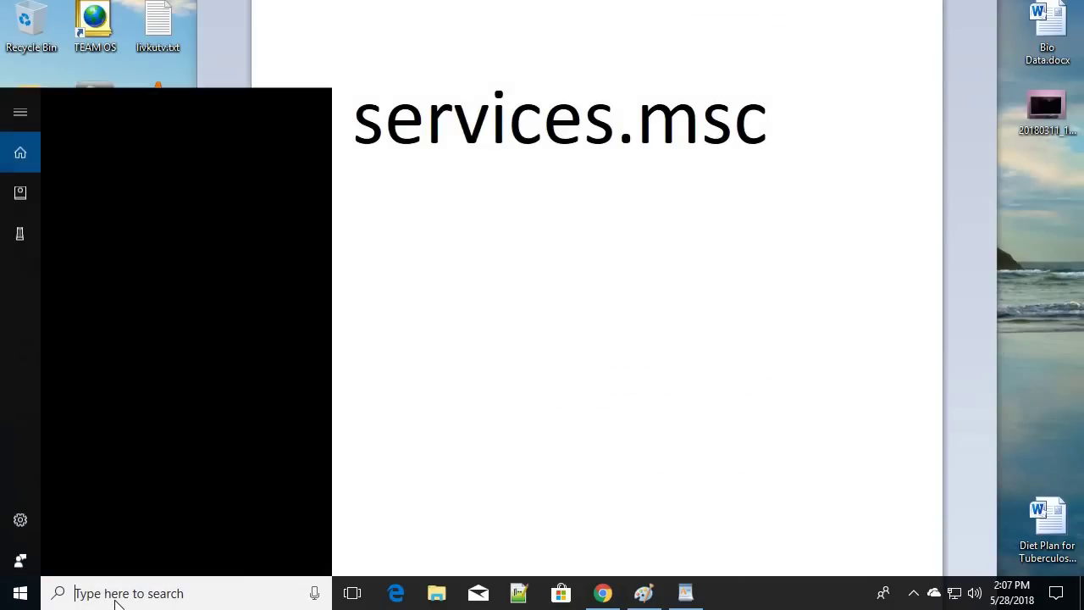
type("r")
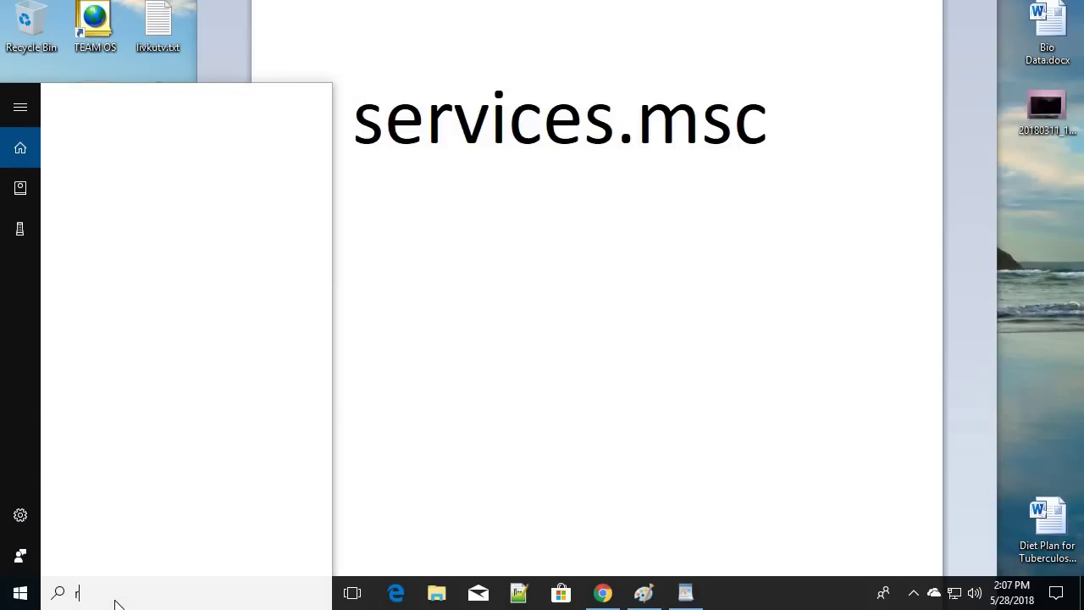
type("un")
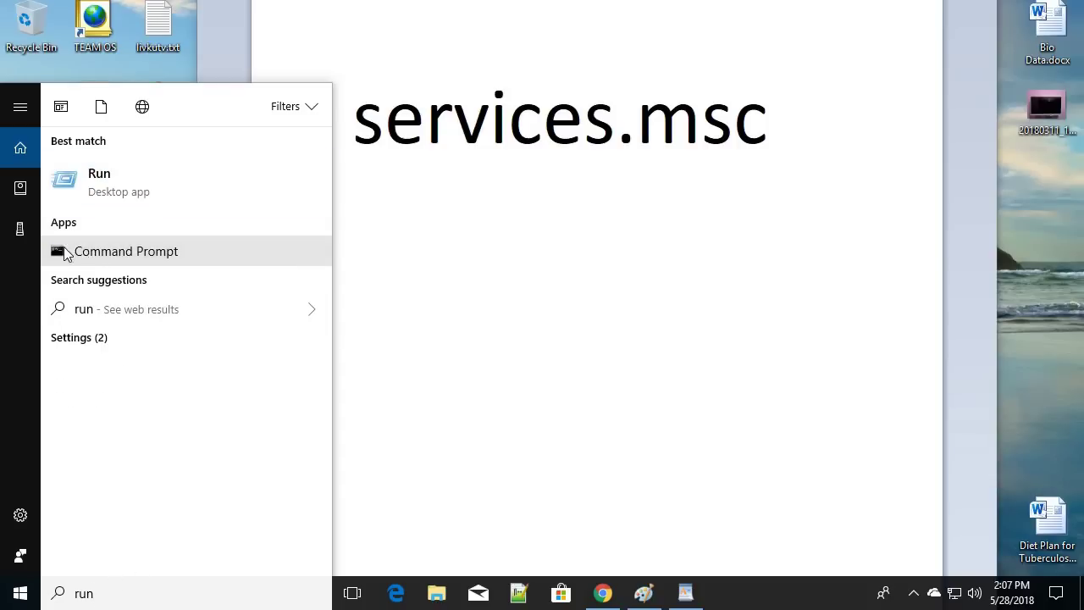
left_click(89, 182)
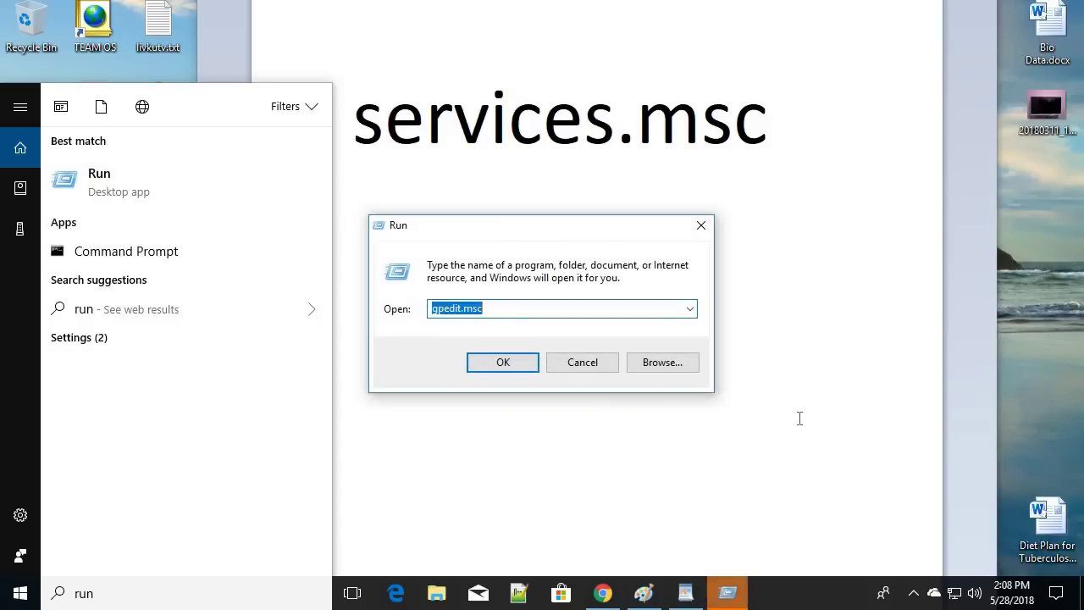
left_click(774, 280)
left_click(506, 424)
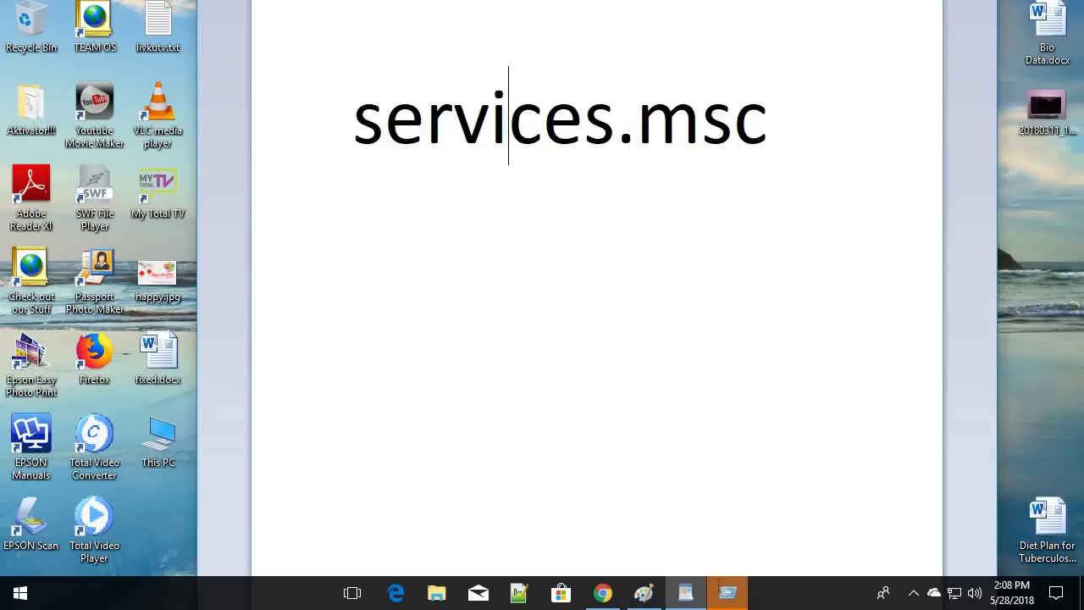
left_click(724, 593)
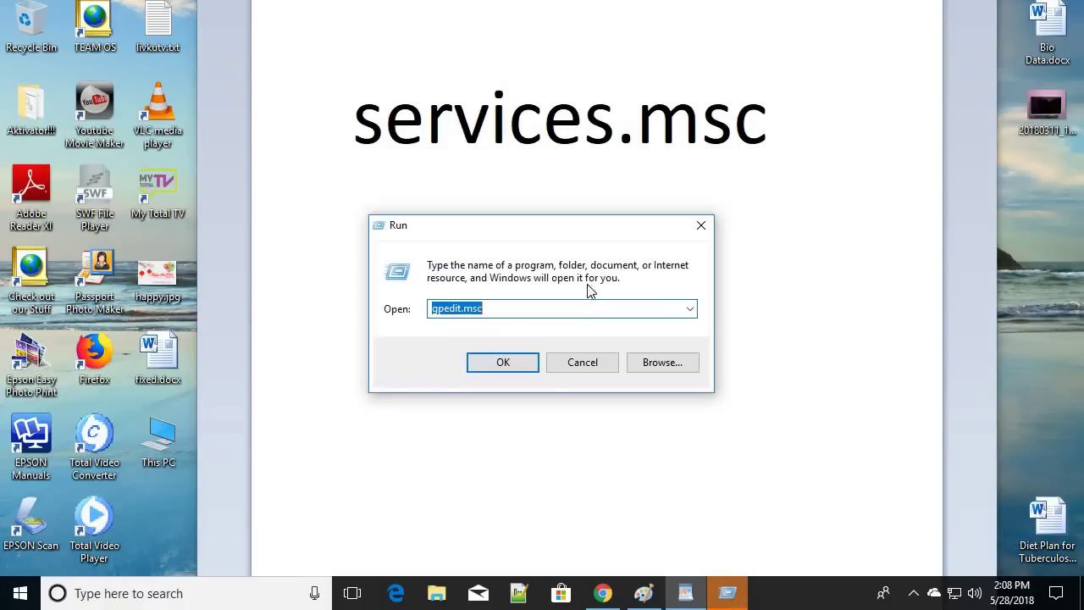
mouse_move(472, 230)
left_mouse_down()
mouse_move(491, 225)
mouse_move(466, 234)
left_mouse_up()
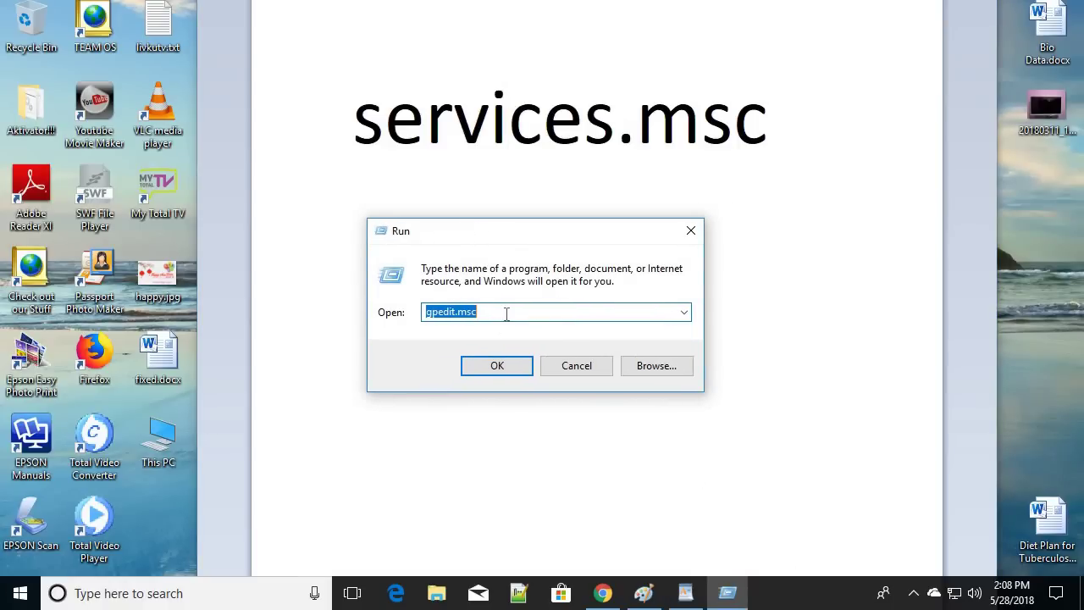
type("cmd")
key("Return")
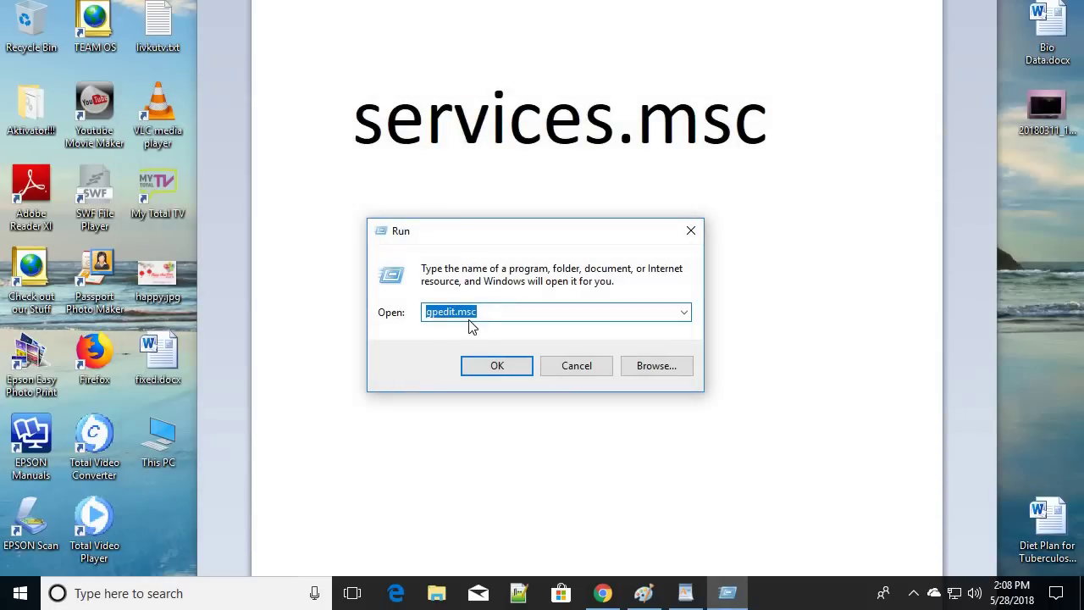
left_click(482, 313)
left_click_drag(487, 235, 508, 217)
Copy the text services.msc from the document.
left_click(508, 119)
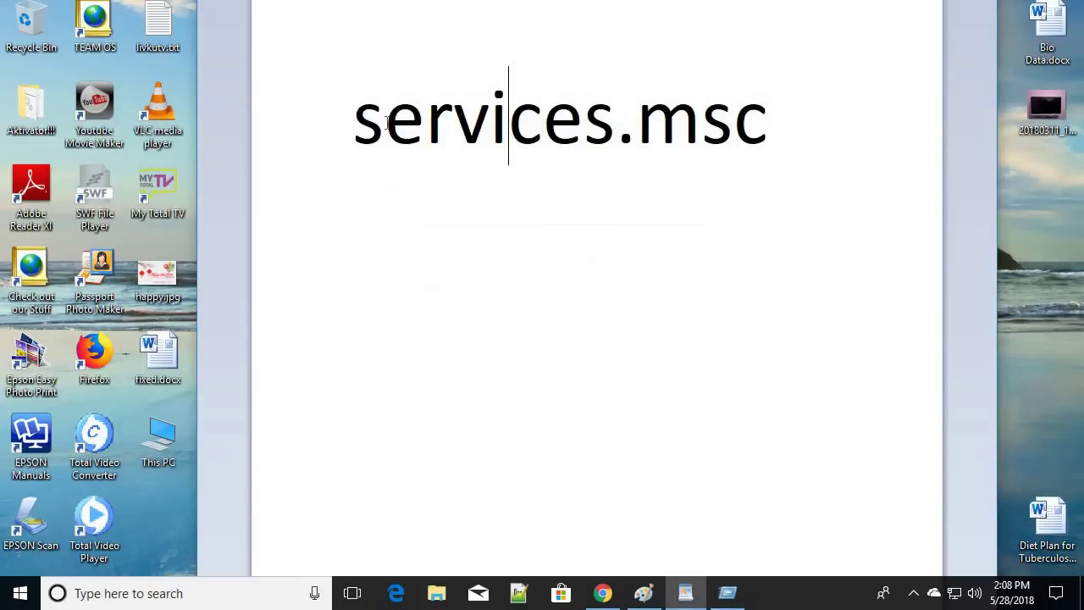
left_click_drag(354, 118, 747, 129)
right_click(651, 124)
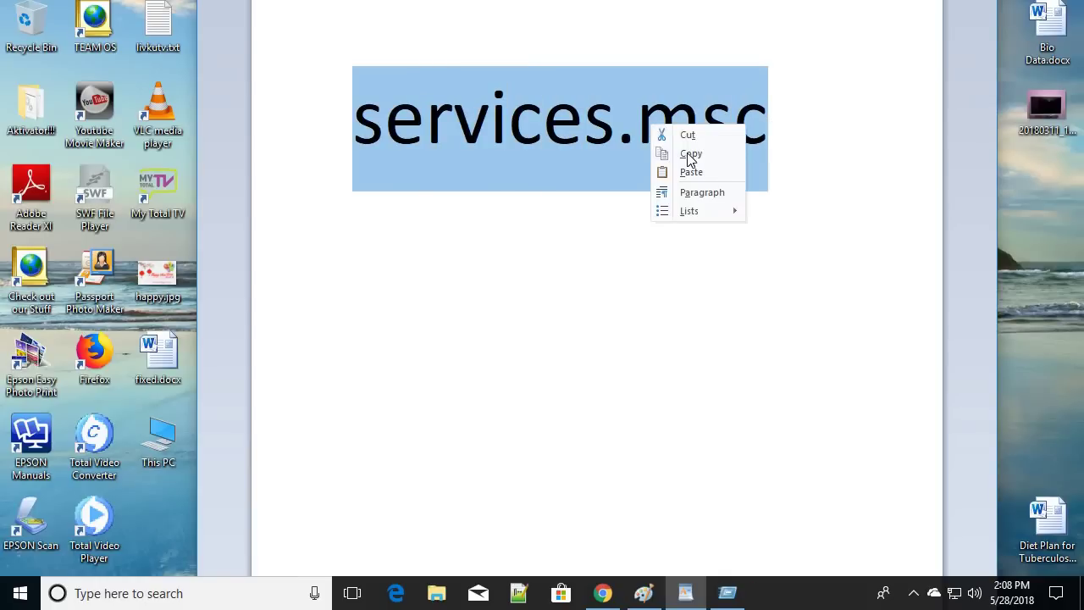
left_click(695, 153)
Replace the Run dialog's entry with the copied services.msc and launch the Services console.
left_click(727, 593)
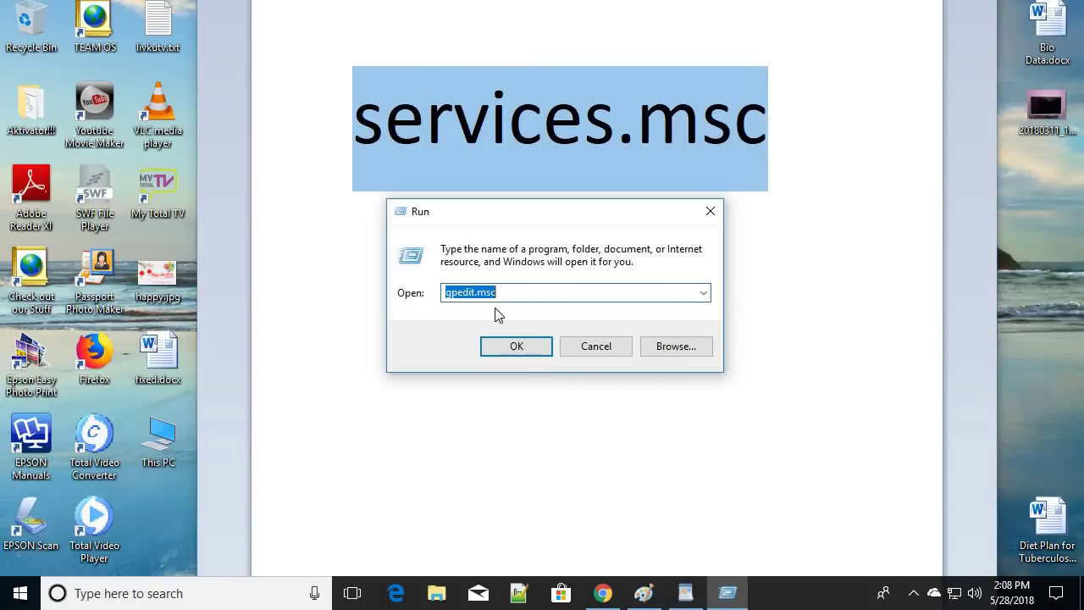
right_click(462, 298)
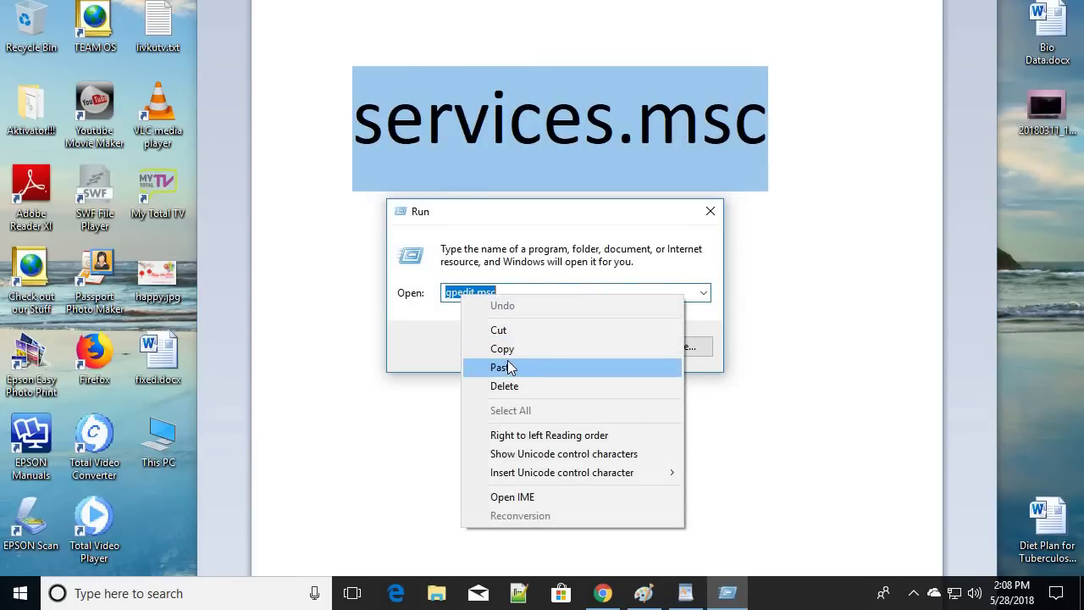
left_click(508, 367)
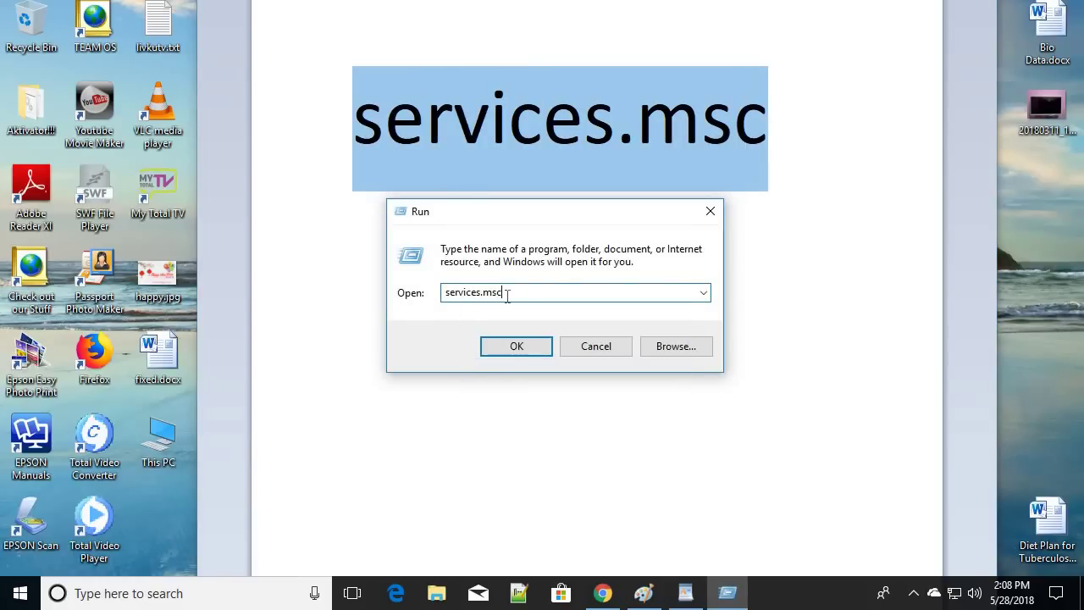
left_click(523, 347)
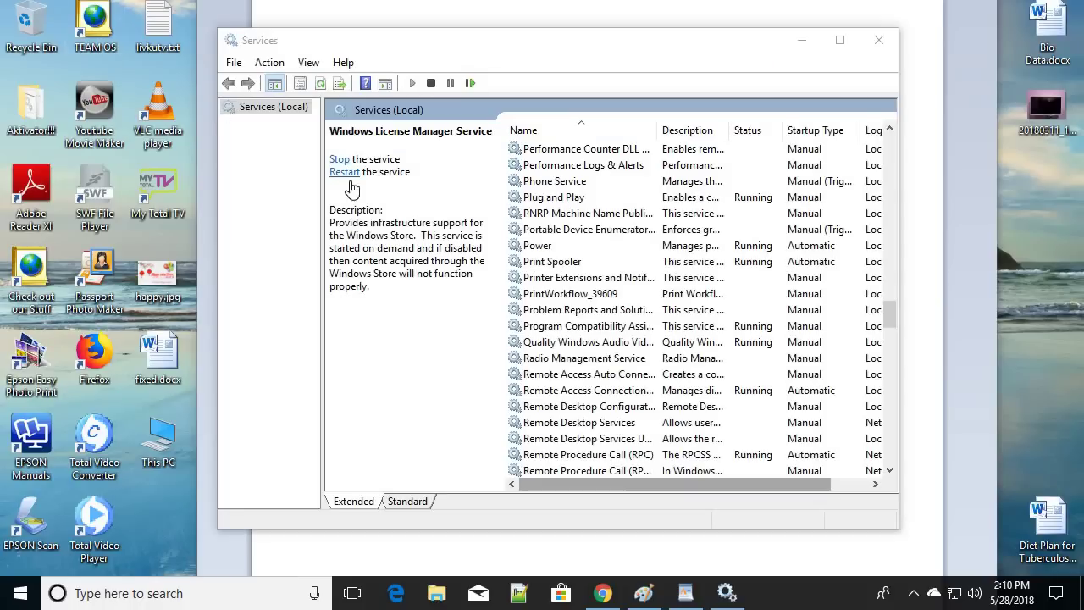
Find Windows License Manager Service in the services list and open its properties.
left_click_drag(533, 48, 512, 44)
scroll(559, 295, "down", 8)
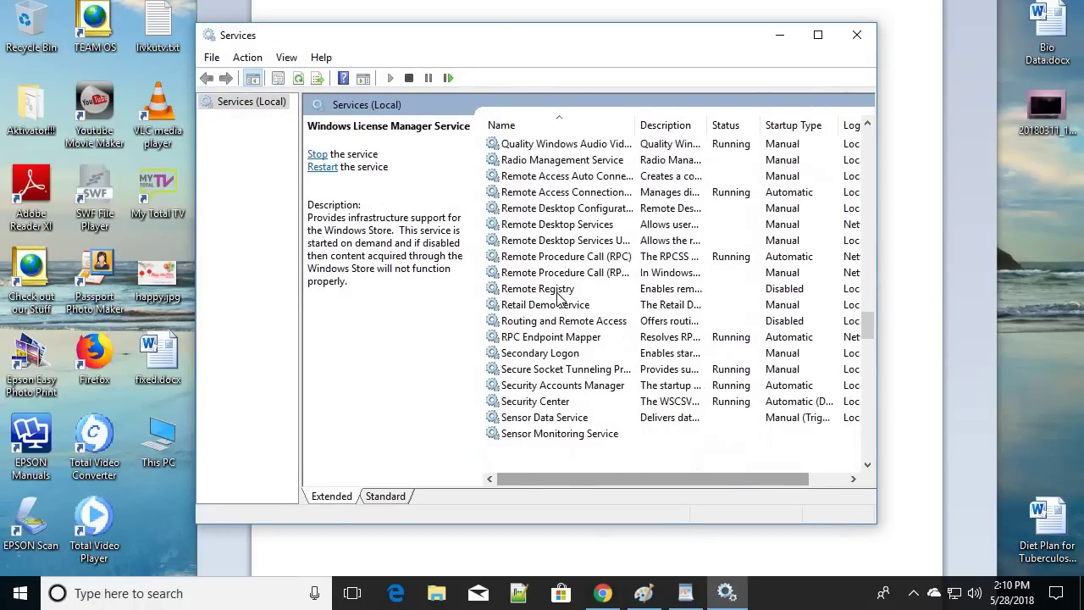
scroll(560, 295, "down", 18)
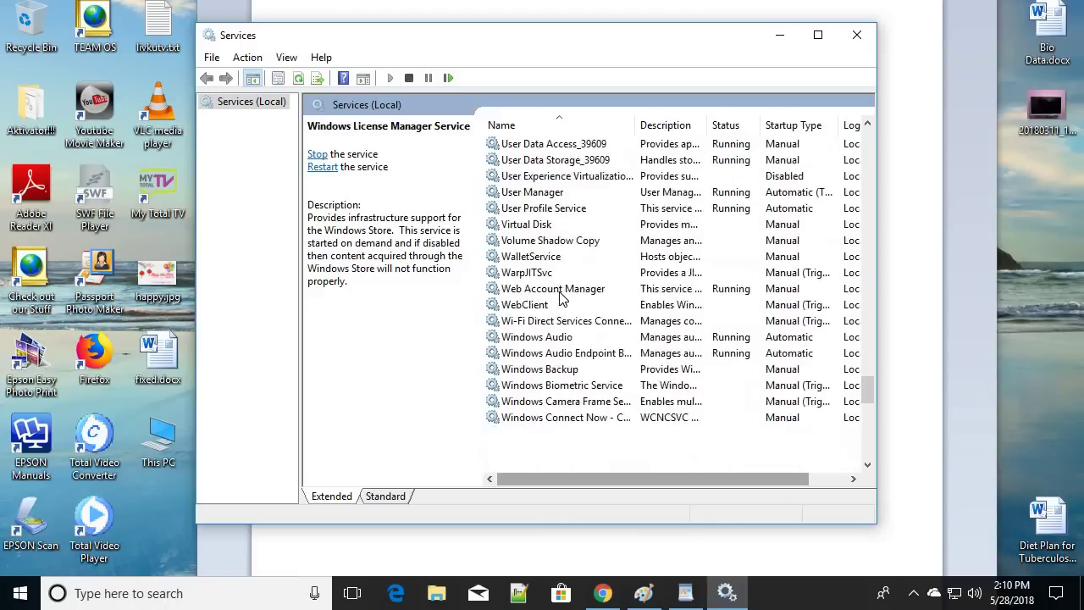
scroll(559, 295, "down", 3)
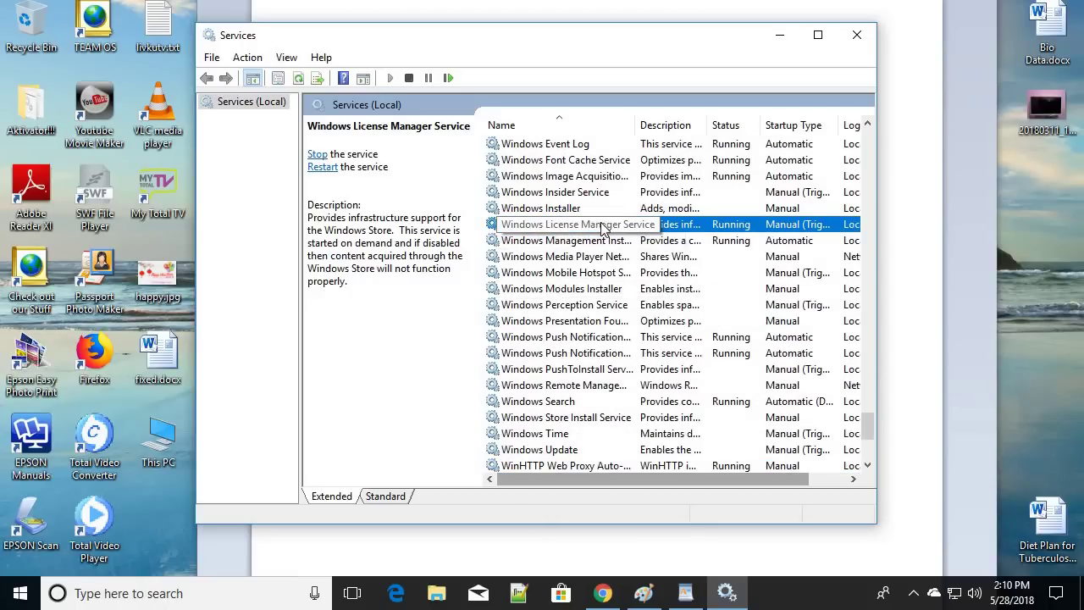
right_click(528, 225)
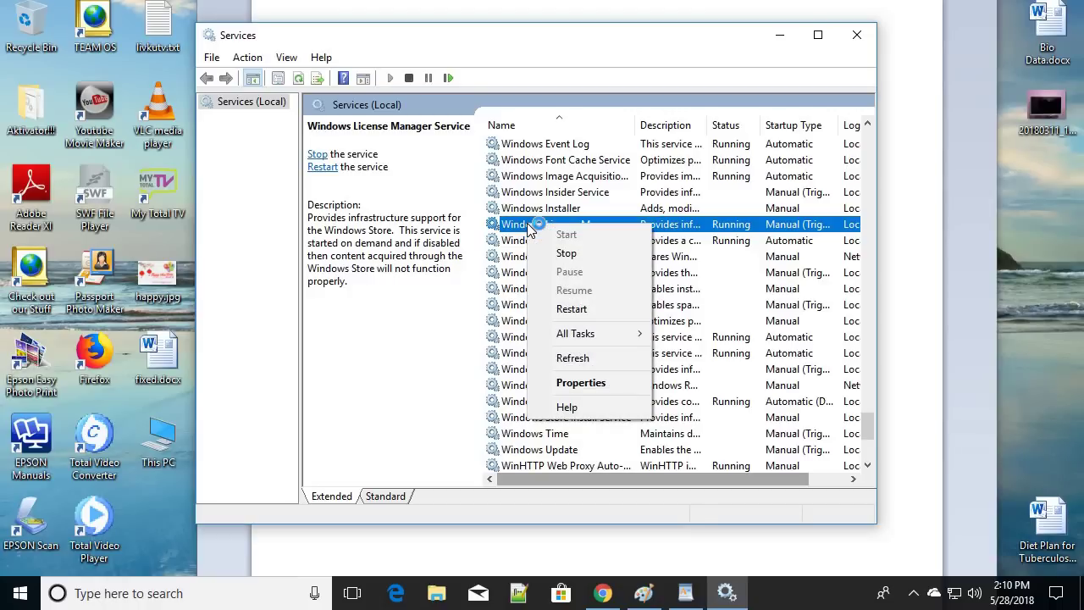
left_click(580, 383)
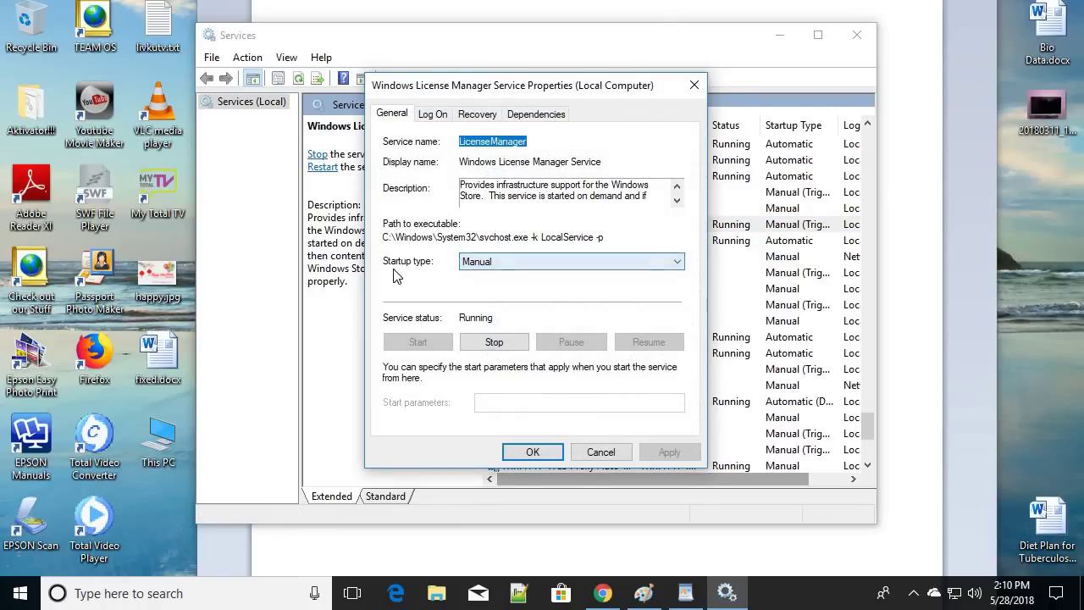
Set the Windows License Manager Service startup type to Disabled, apply the change and close its properties.
left_click(506, 264)
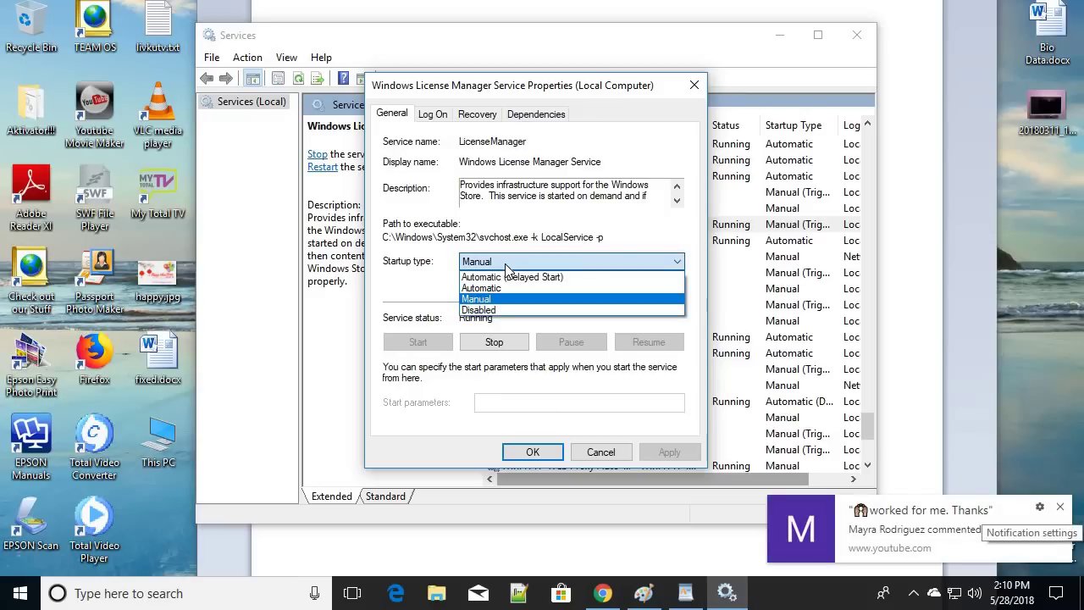
left_click(490, 310)
left_click(675, 449)
left_click(533, 454)
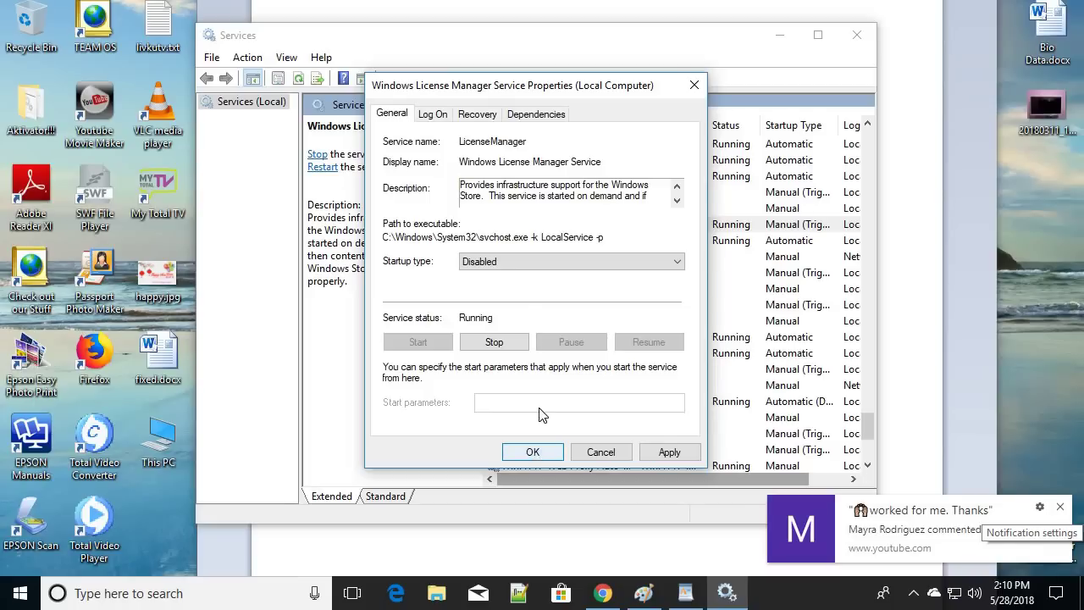
left_click(502, 264)
left_click(680, 453)
left_click(533, 454)
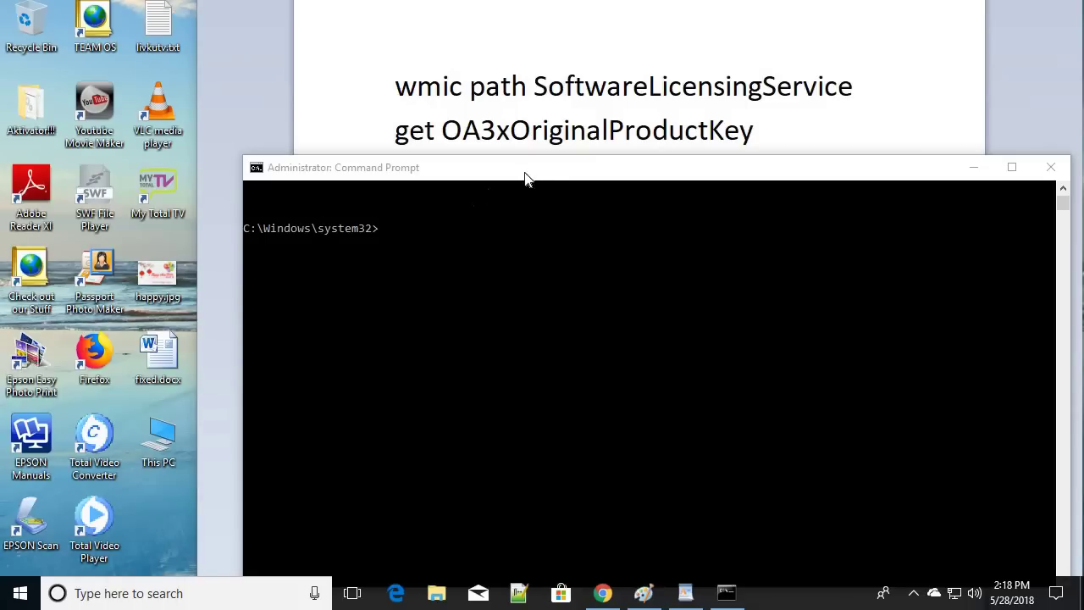
Place the Command Prompt just below the document's command and paste wmic path SoftwareLicensingService get OA3xOriginalProductKey at the prompt.
mouse_move(549, 174)
left_mouse_down()
mouse_move(523, 169)
mouse_move(542, 182)
mouse_move(534, 176)
left_mouse_up()
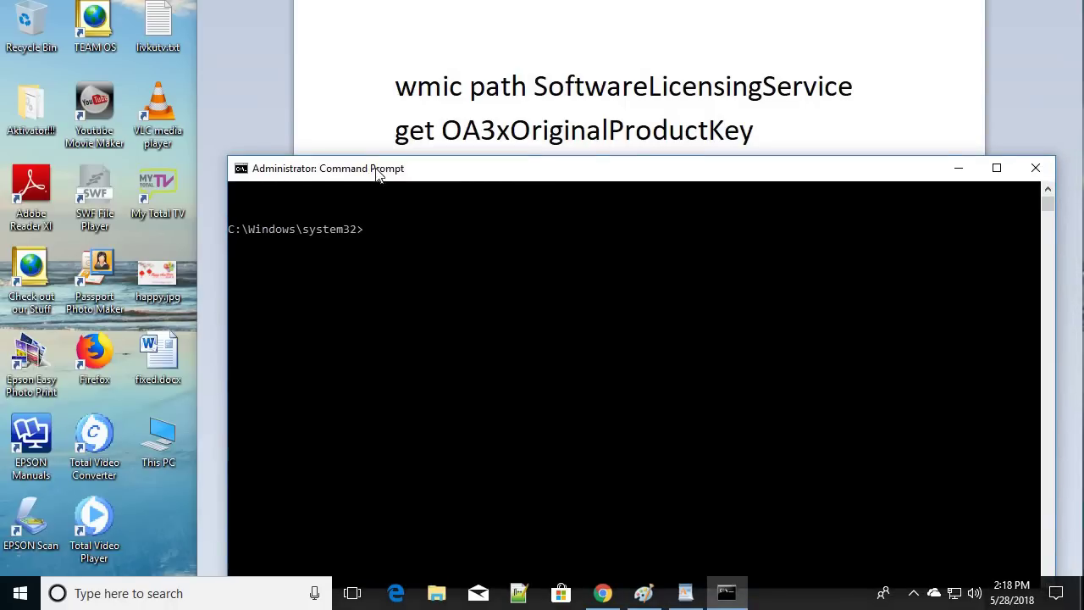
left_click_drag(462, 172, 490, 173)
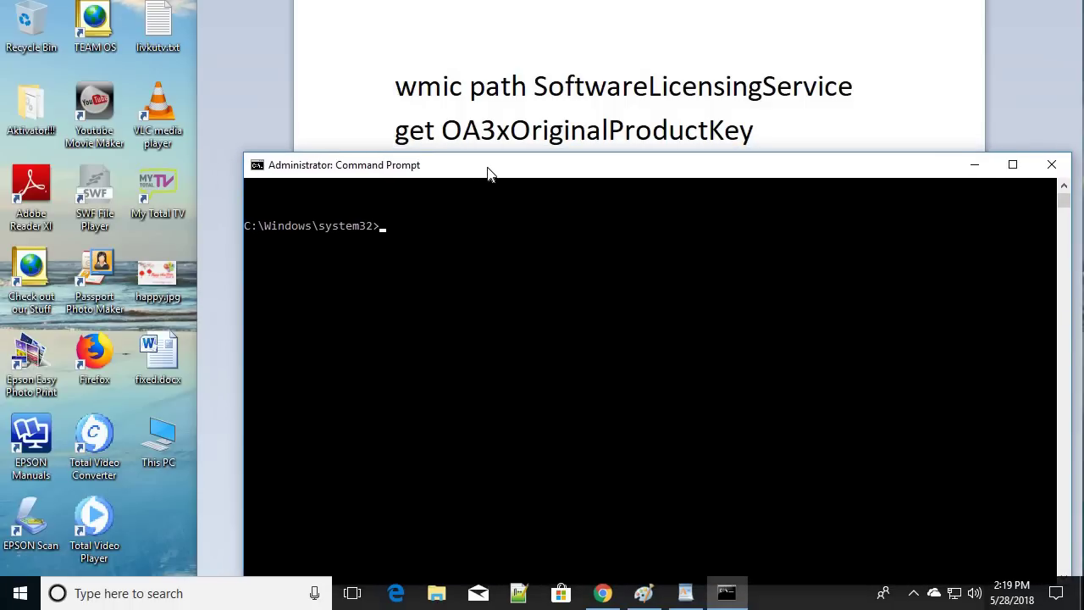
right_click(462, 203)
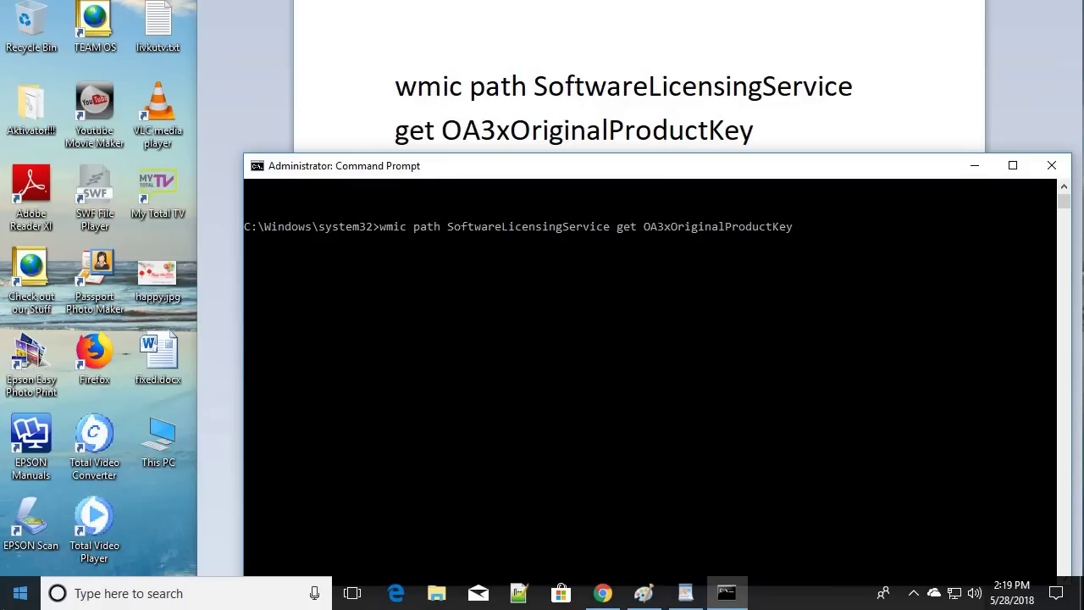
Open the Activation page under Update & Security in Windows Settings and choose Change product key.
left_click(10, 602)
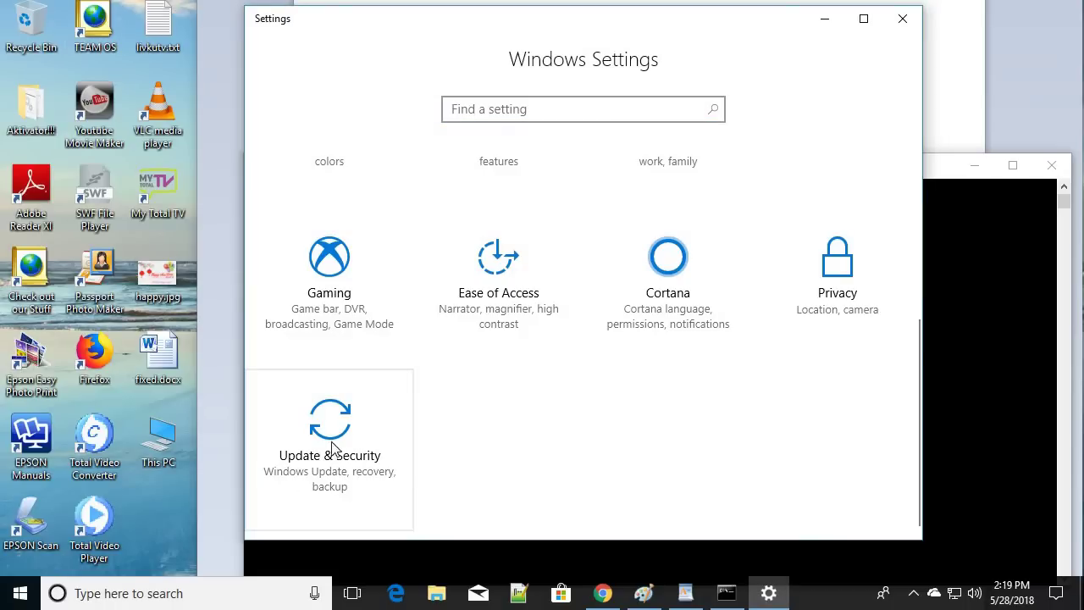
left_click(342, 429)
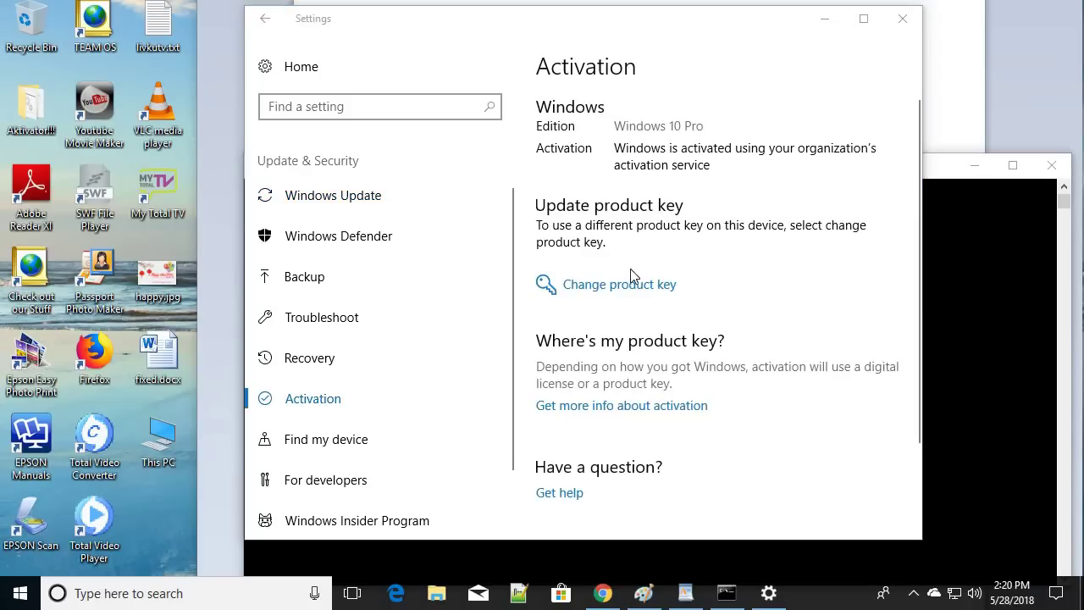
left_click(581, 292)
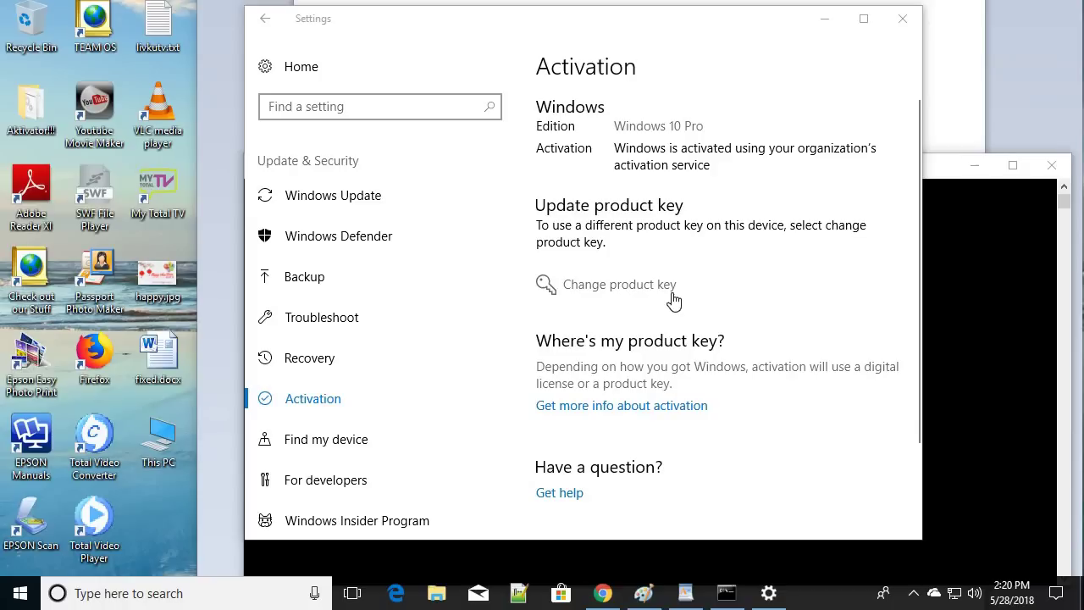
Revisit the Activation page from the Settings home, switching between Settings and the Command Prompt holding the wmic command.
left_click(996, 224)
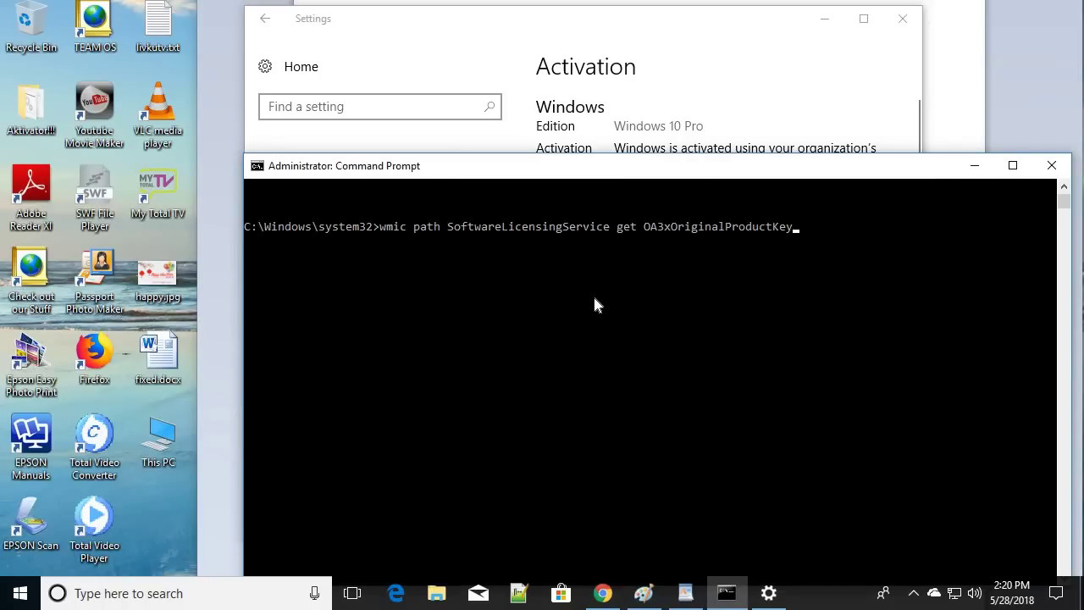
left_click(429, 66)
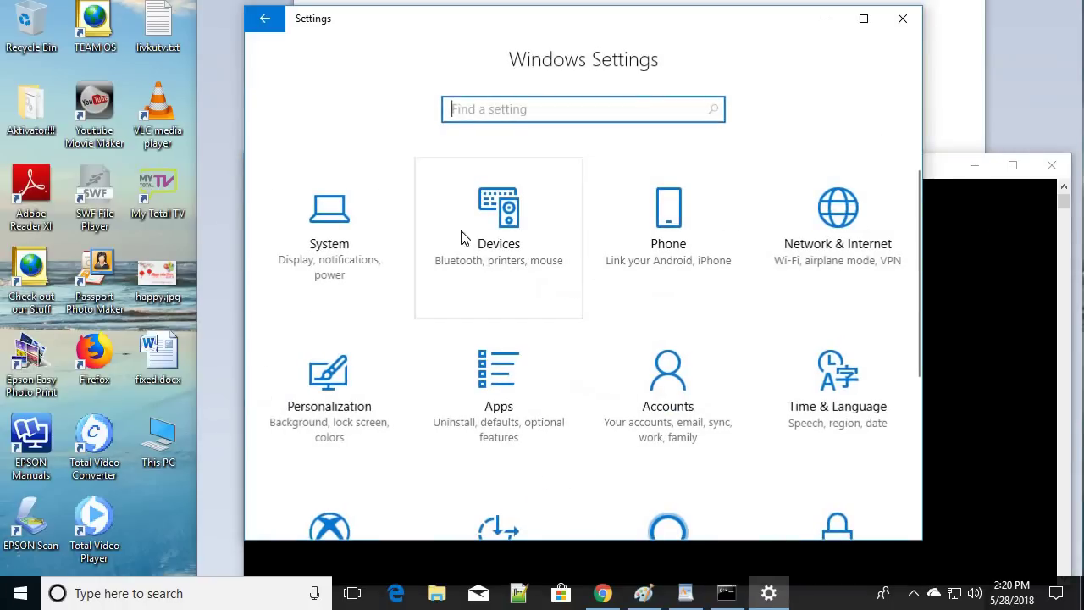
scroll(347, 450, "down", 3)
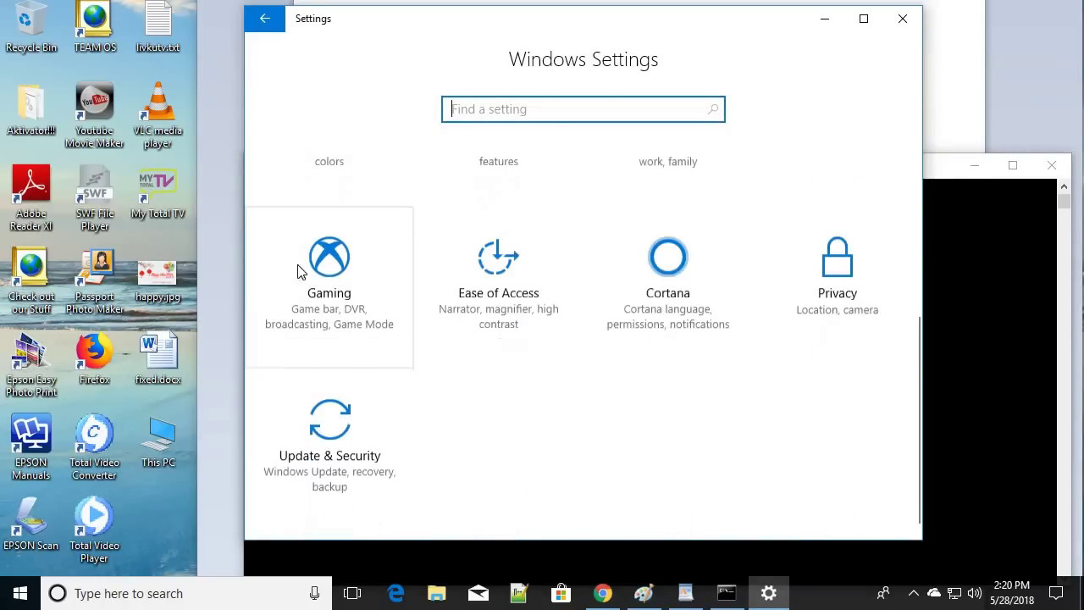
left_click(250, 23)
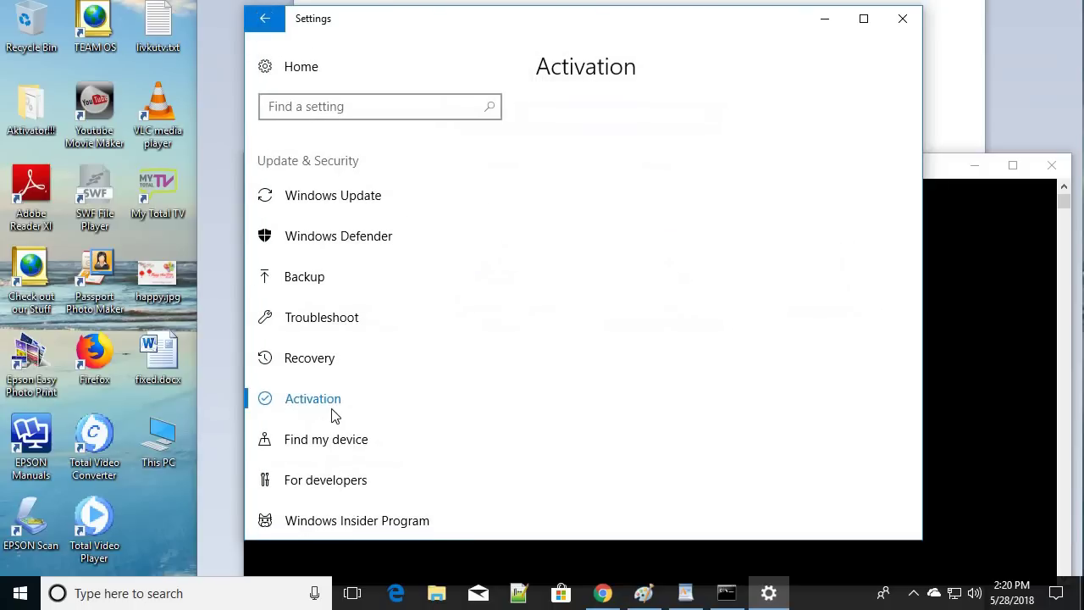
left_click(998, 362)
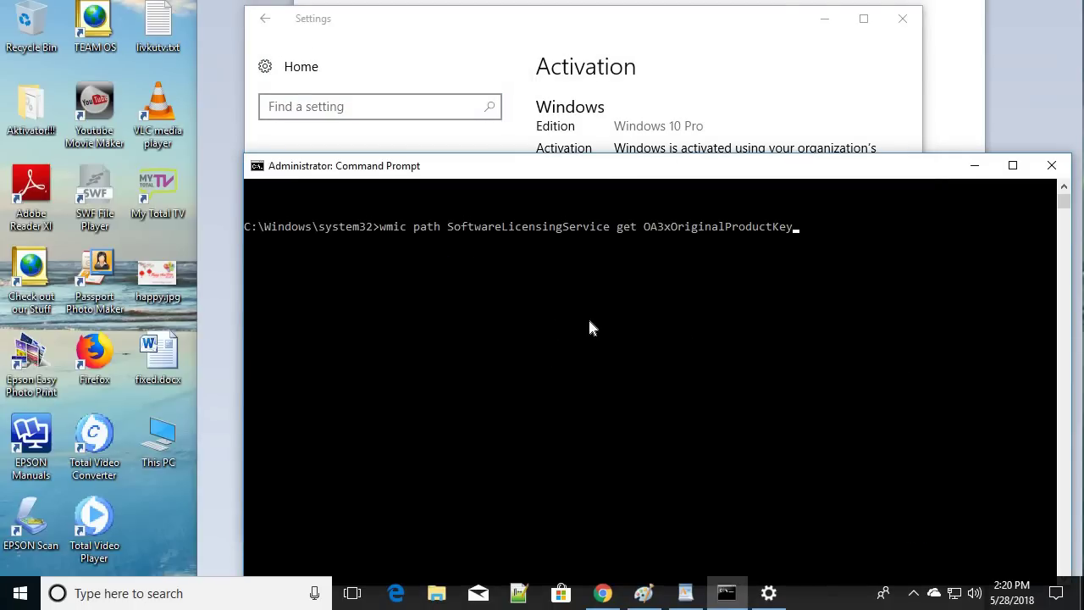
left_click(713, 17)
scroll(616, 301, "down", 2)
scroll(616, 301, "up", 2)
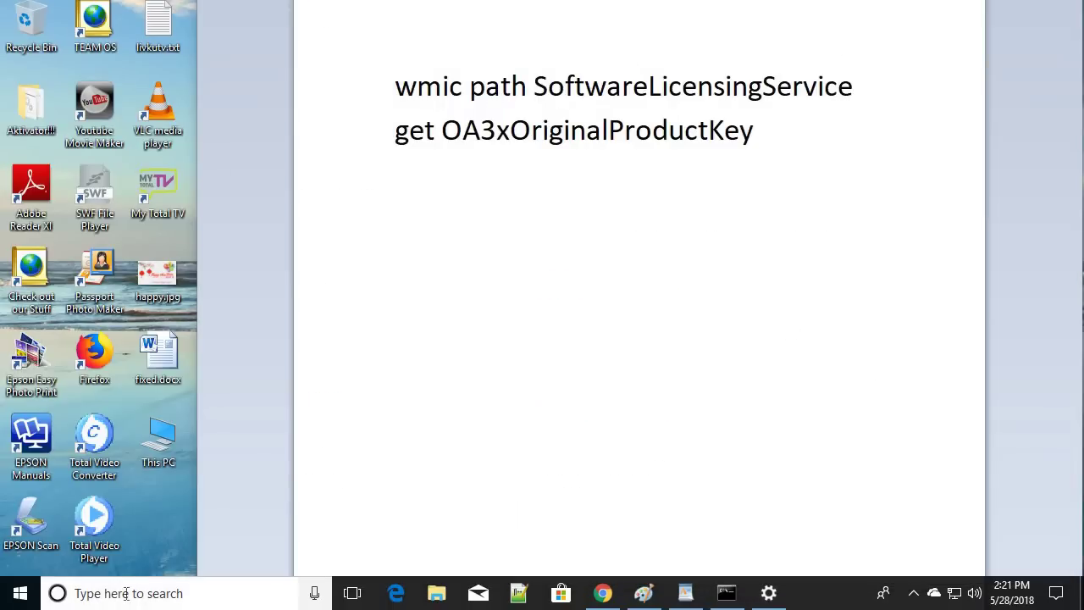
Search Windows for "run", open the Run dialog and place it just below the document's text.
left_click(121, 597)
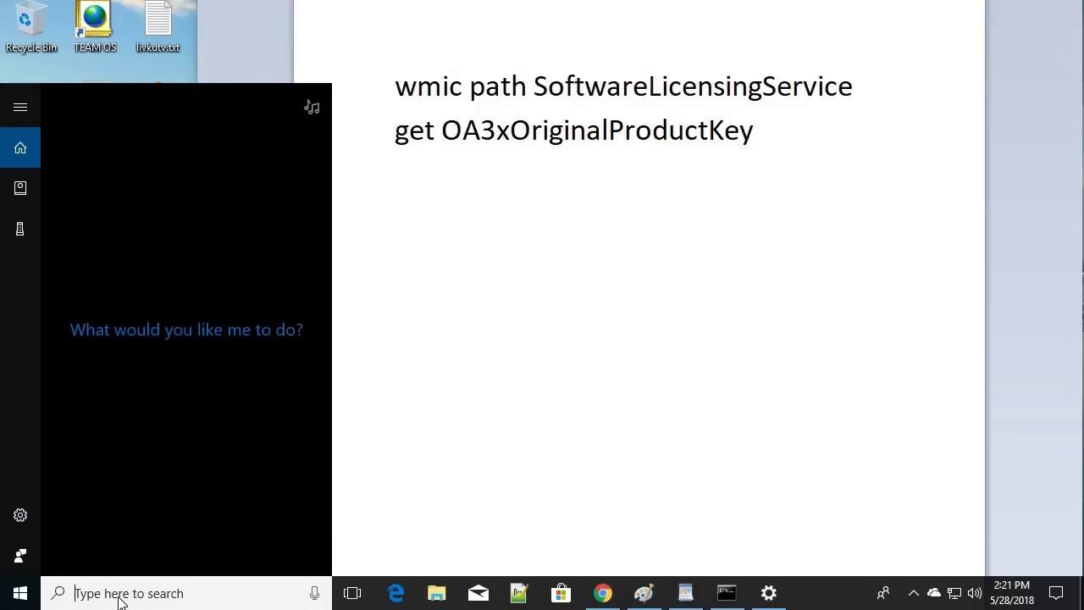
type("run")
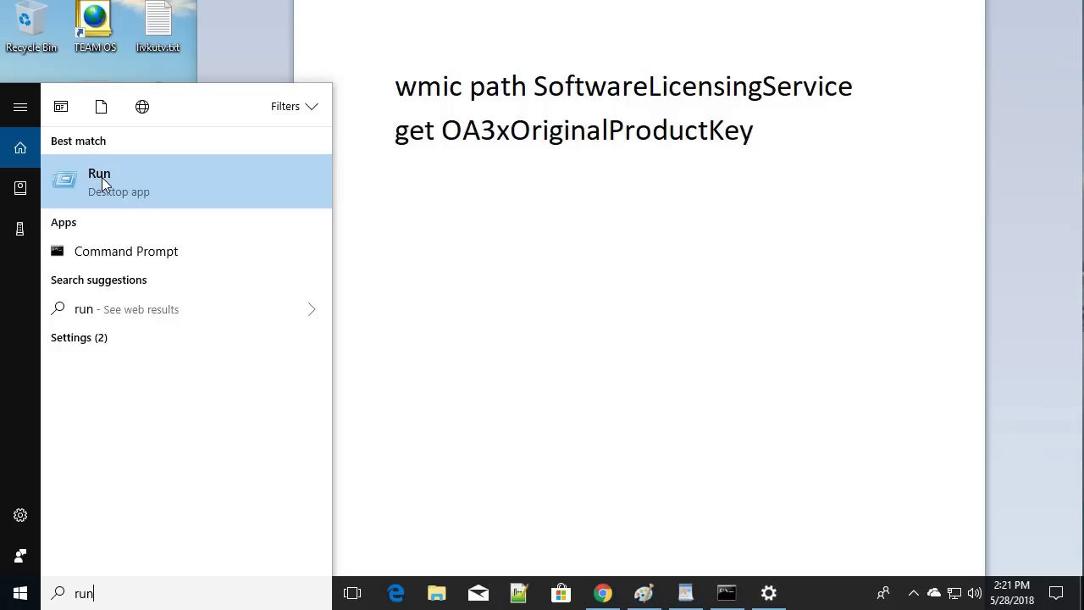
left_click(102, 184)
left_click_drag(527, 225, 586, 213)
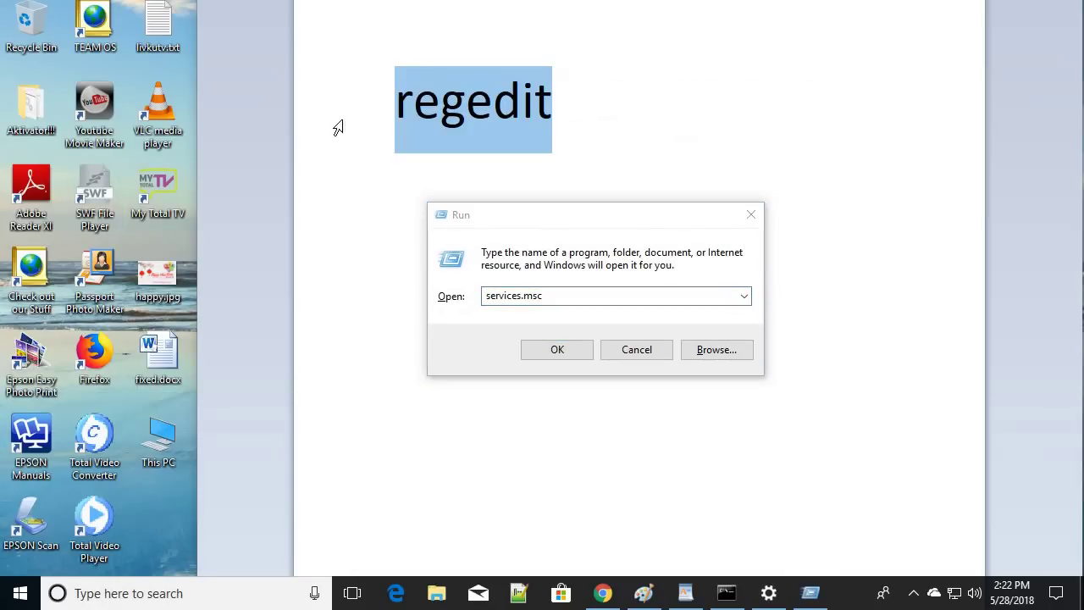
Replace the Run dialog's entry with the copied regedit and launch the Registry Editor.
left_click(566, 297)
double_click(528, 296)
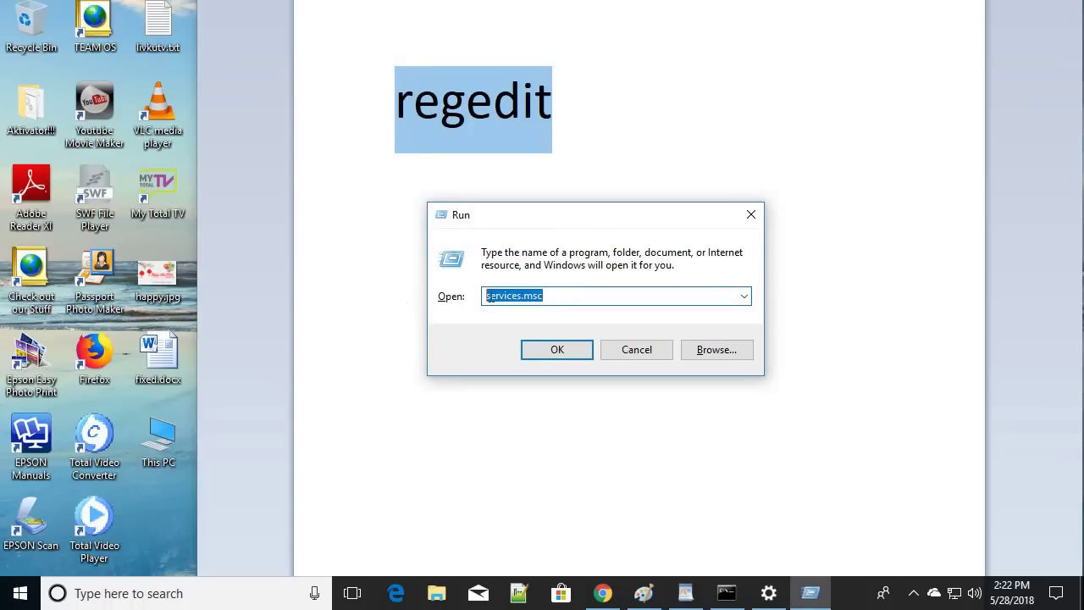
right_click(528, 297)
left_click(571, 367)
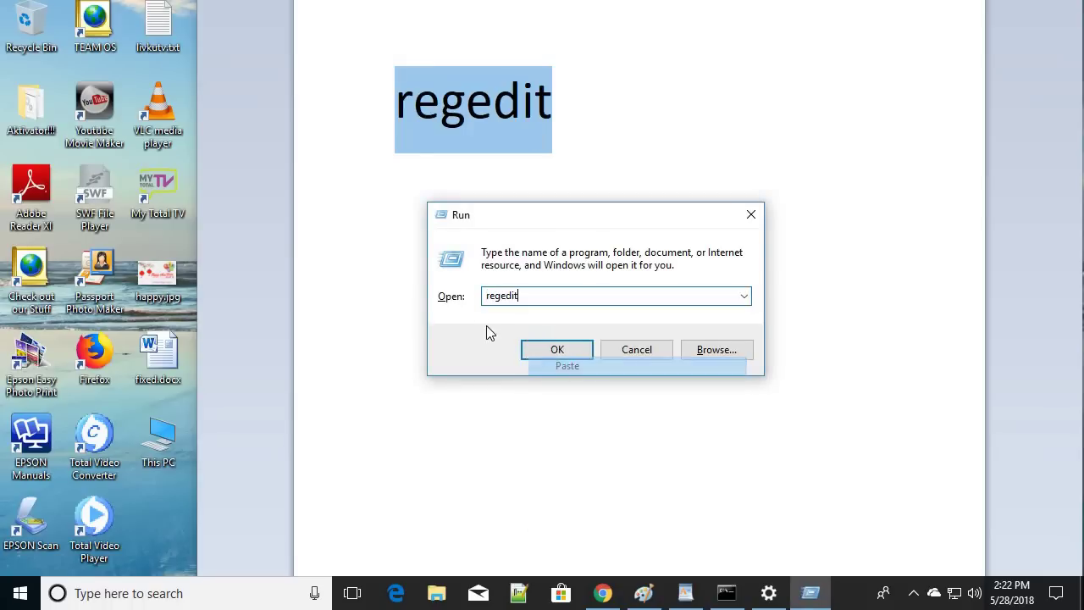
left_click(556, 350)
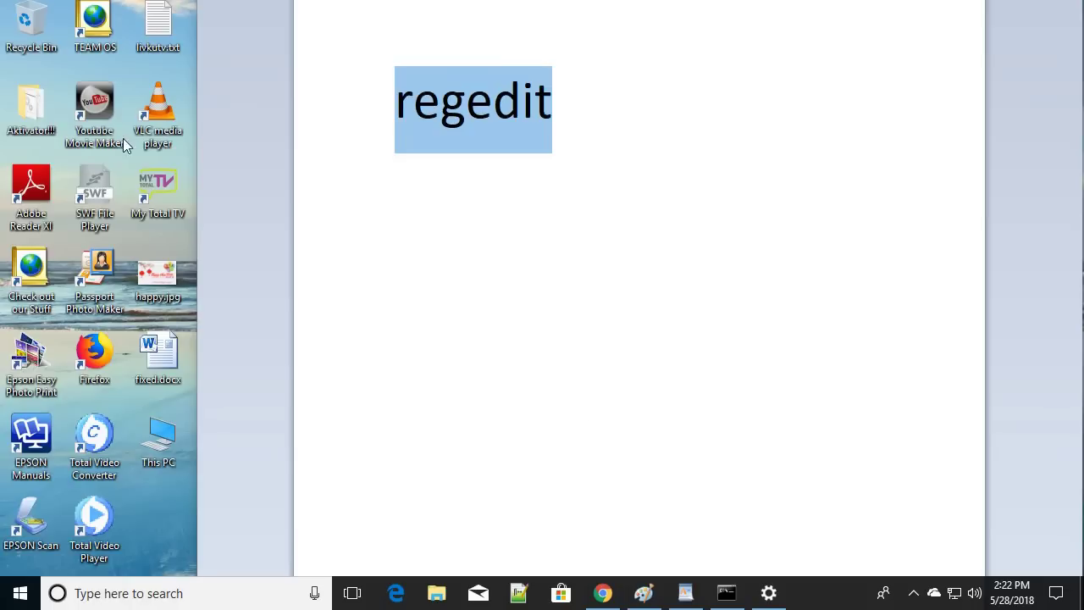
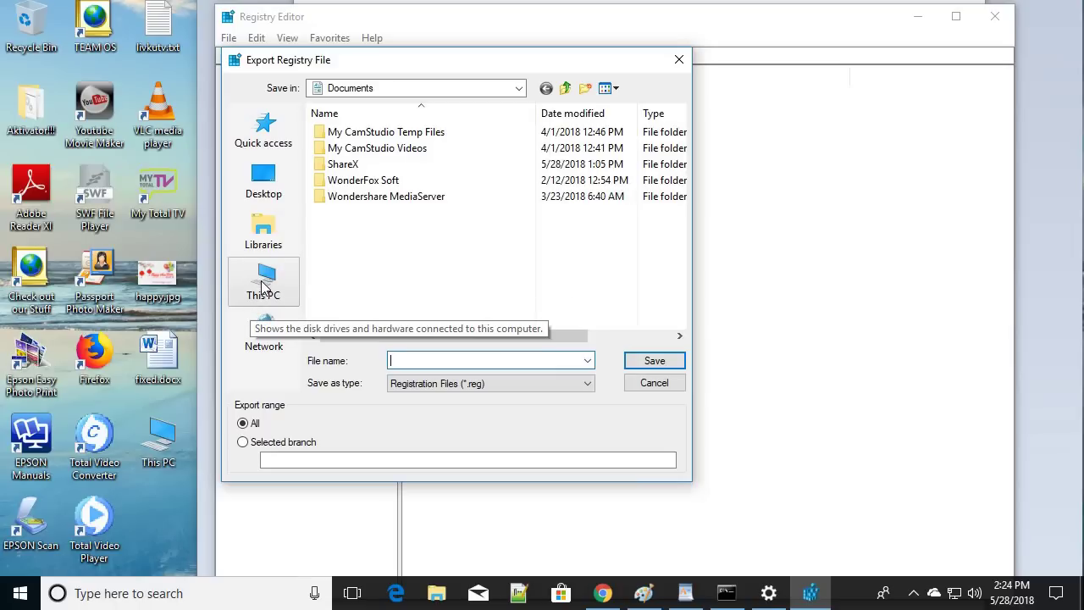
Export the entire registry to New Volume (E:) under the file name reg, and select reg.reg in that drive's folder.
left_click(263, 289)
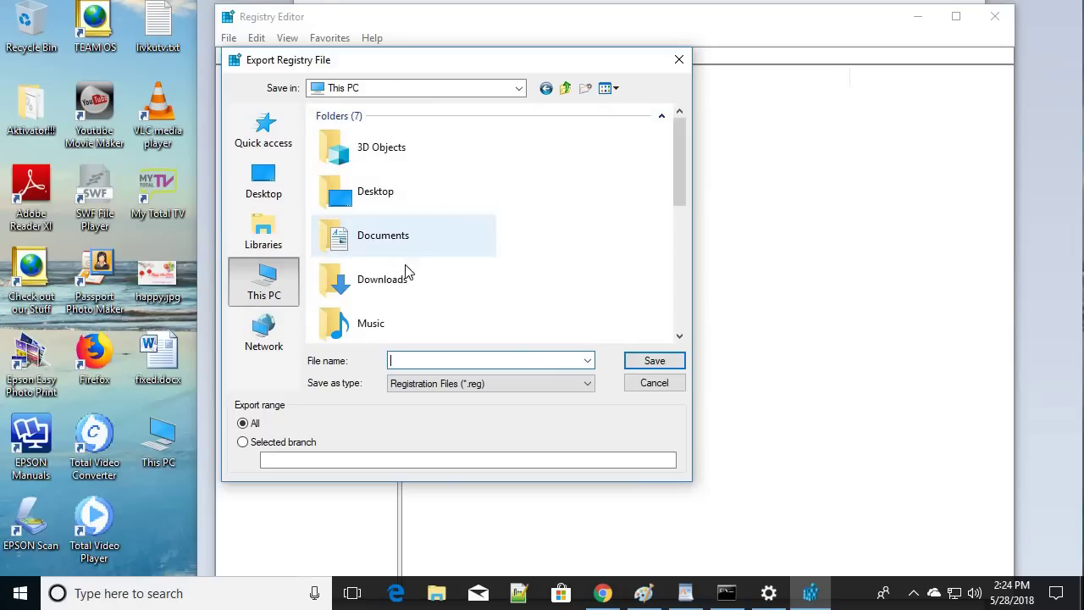
scroll(504, 305, "down", 5)
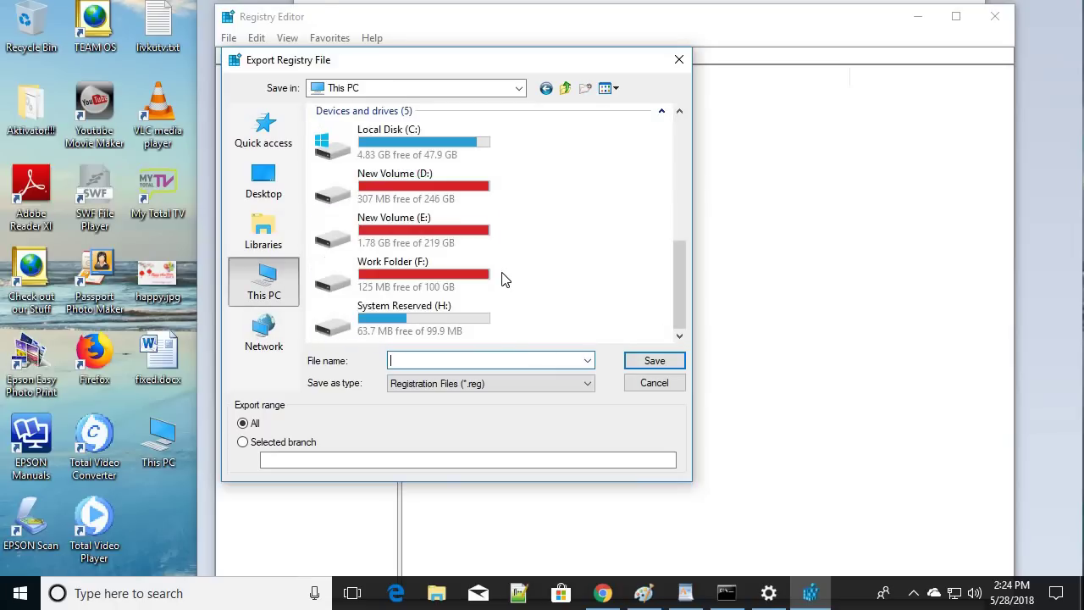
left_click(409, 235)
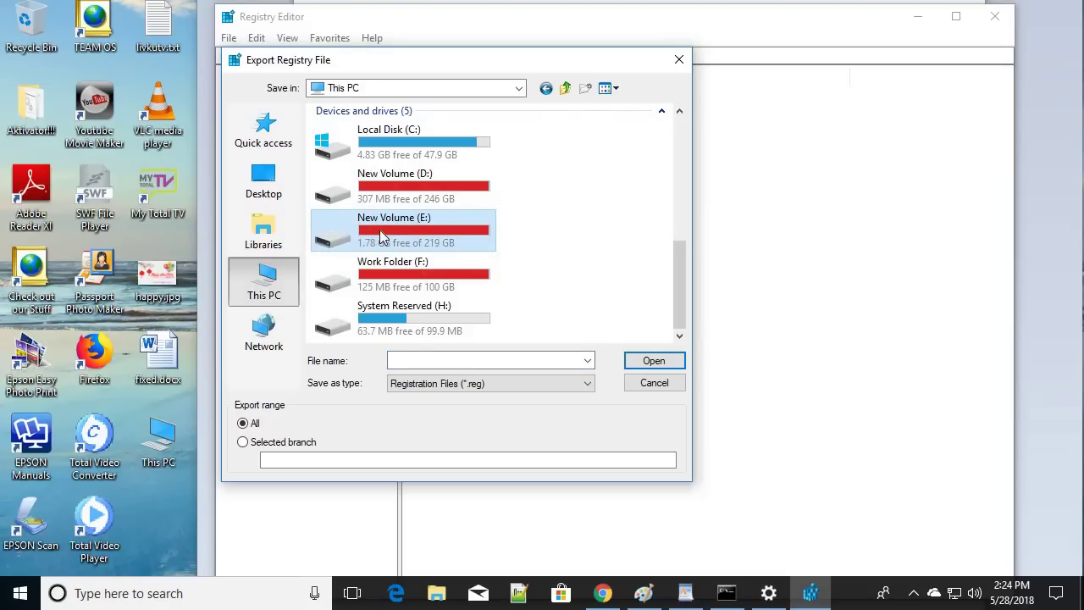
double_click(320, 241)
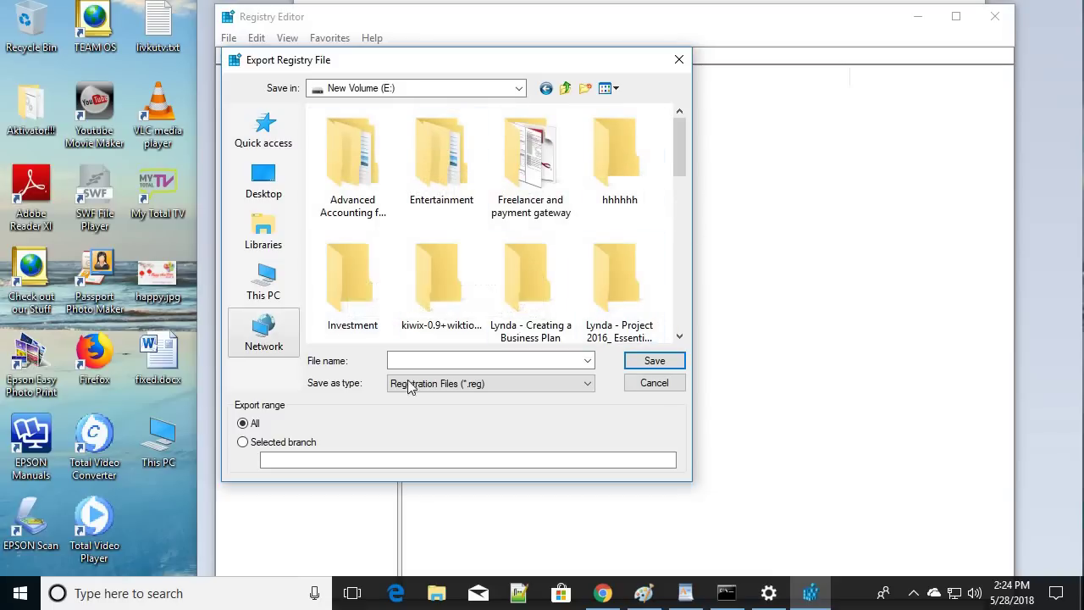
left_click(428, 360)
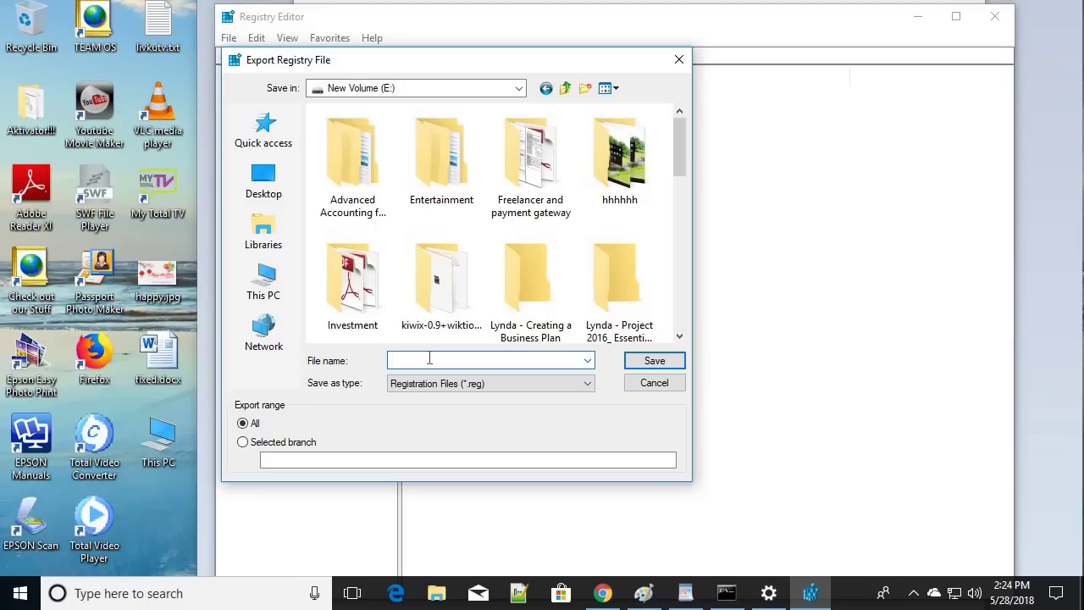
type("reg")
left_click(245, 431)
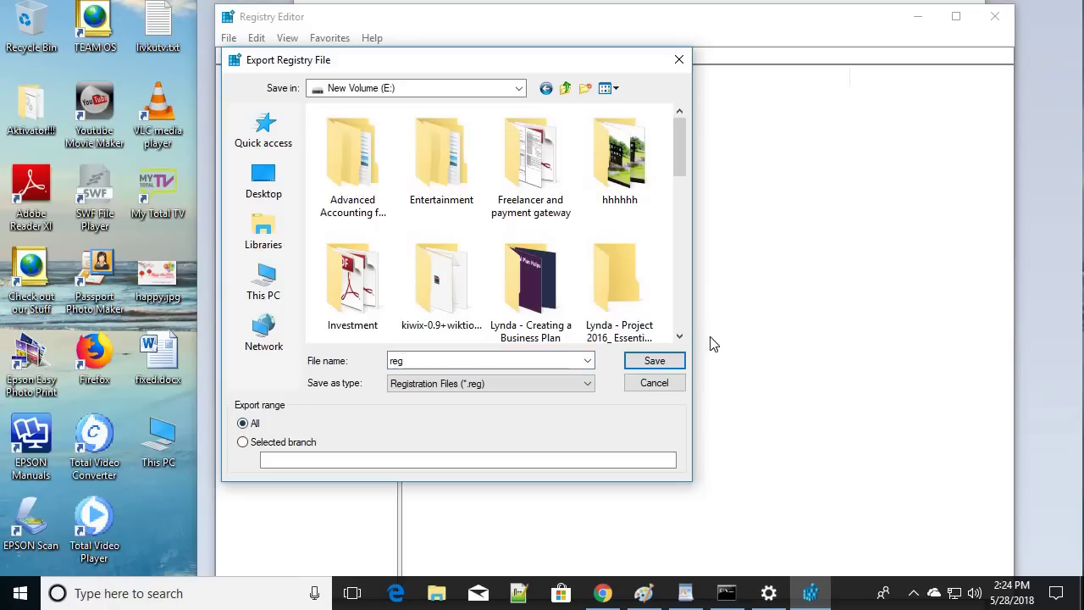
left_click(665, 364)
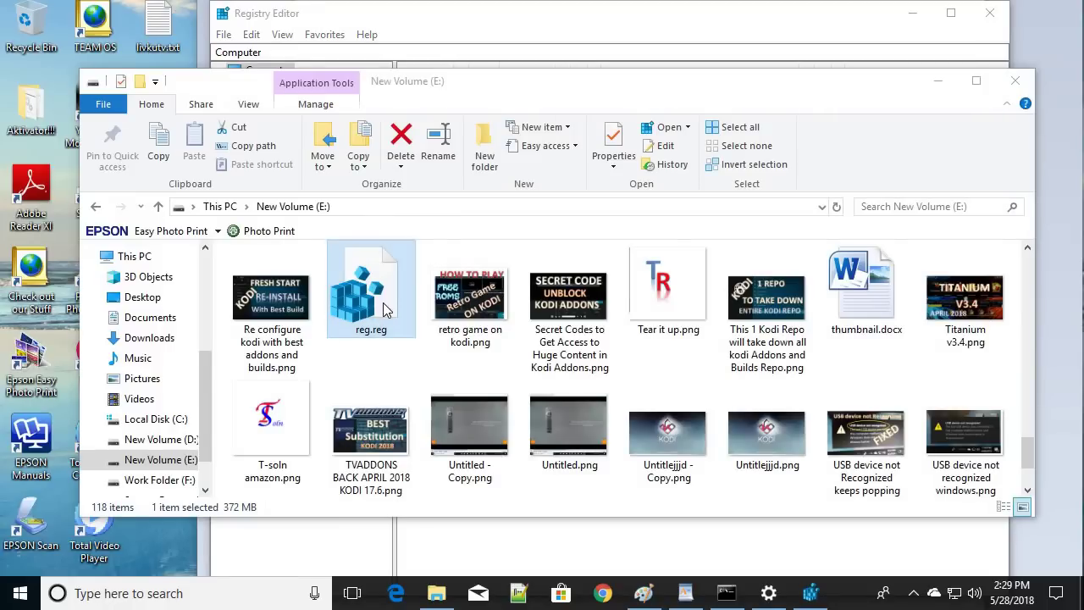
left_click(364, 317)
left_click(370, 305)
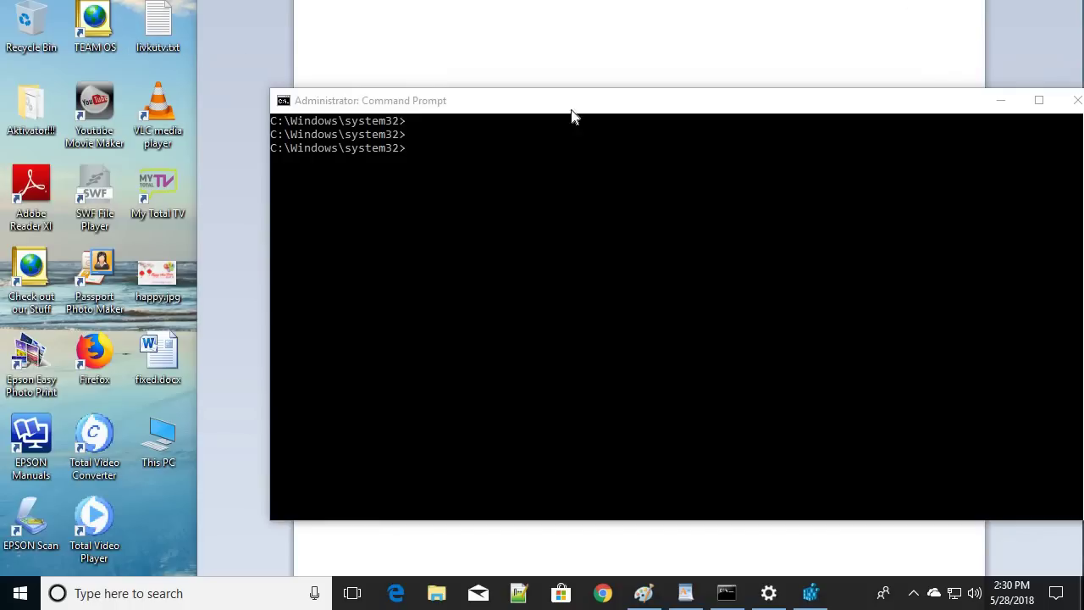
Position the Command Prompt window just below the reg add NoGenTicket command in the document.
left_click_drag(644, 111, 528, 277)
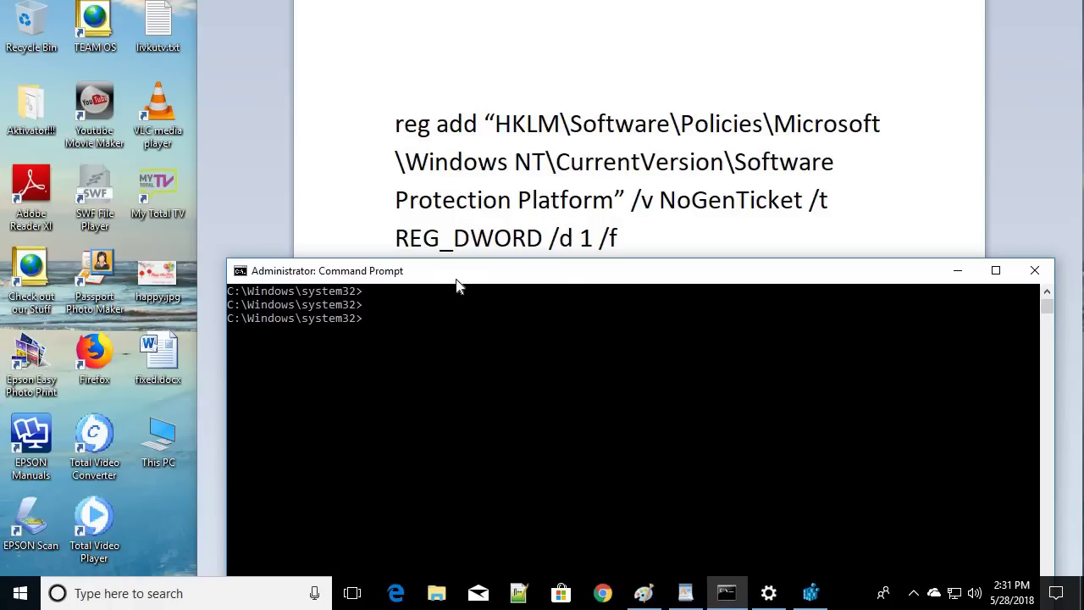
left_click_drag(457, 278, 509, 277)
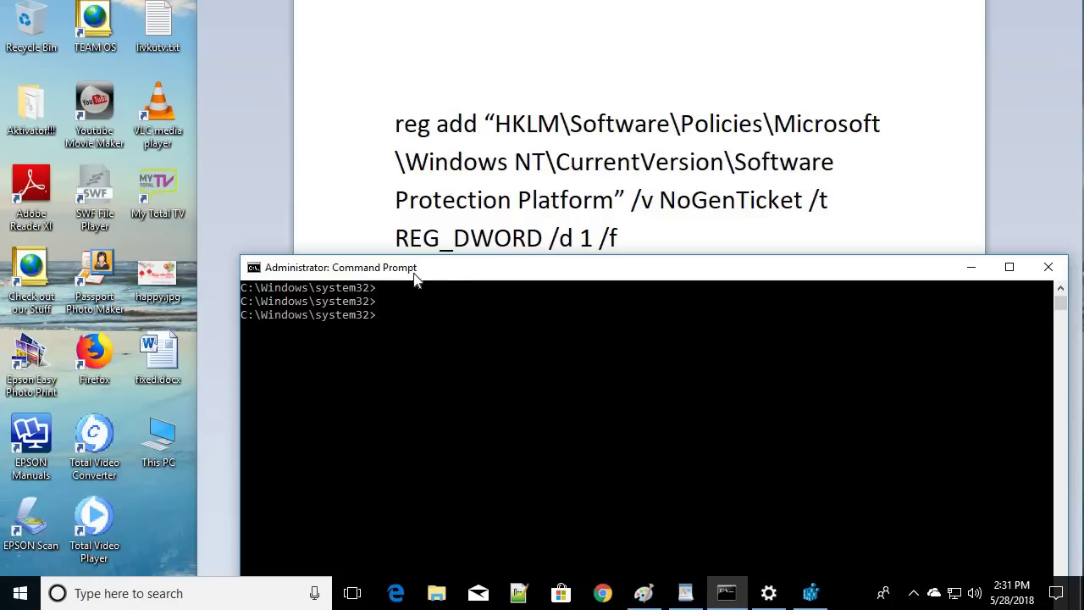
left_click_drag(455, 278, 450, 274)
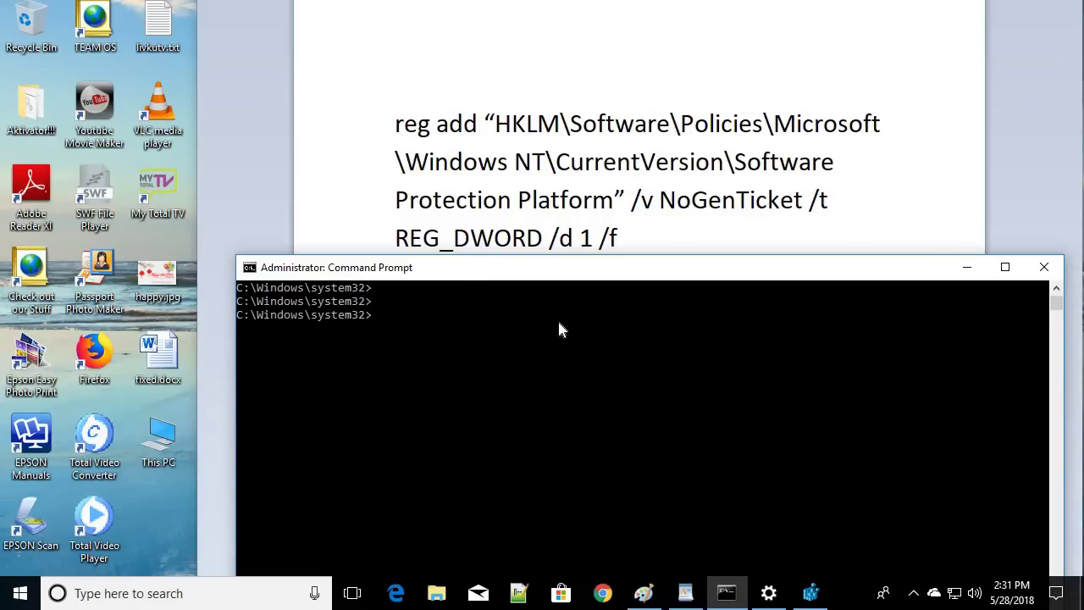
mouse_move(579, 273)
left_mouse_down()
mouse_move(580, 320)
mouse_move(581, 285)
left_mouse_up()
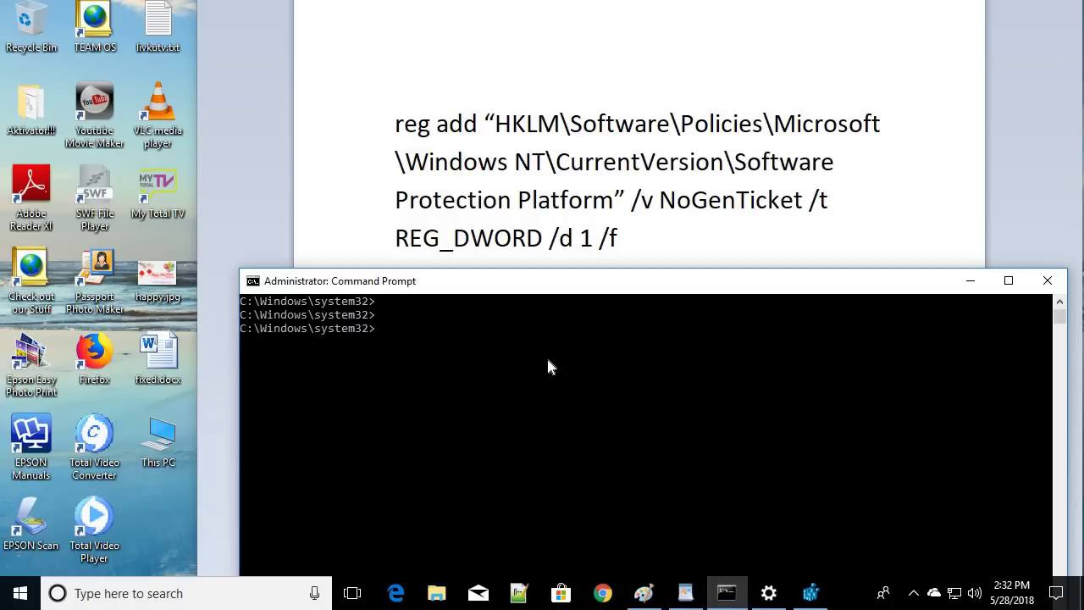
mouse_move(537, 286)
left_mouse_down()
mouse_move(527, 283)
mouse_move(540, 285)
left_mouse_up()
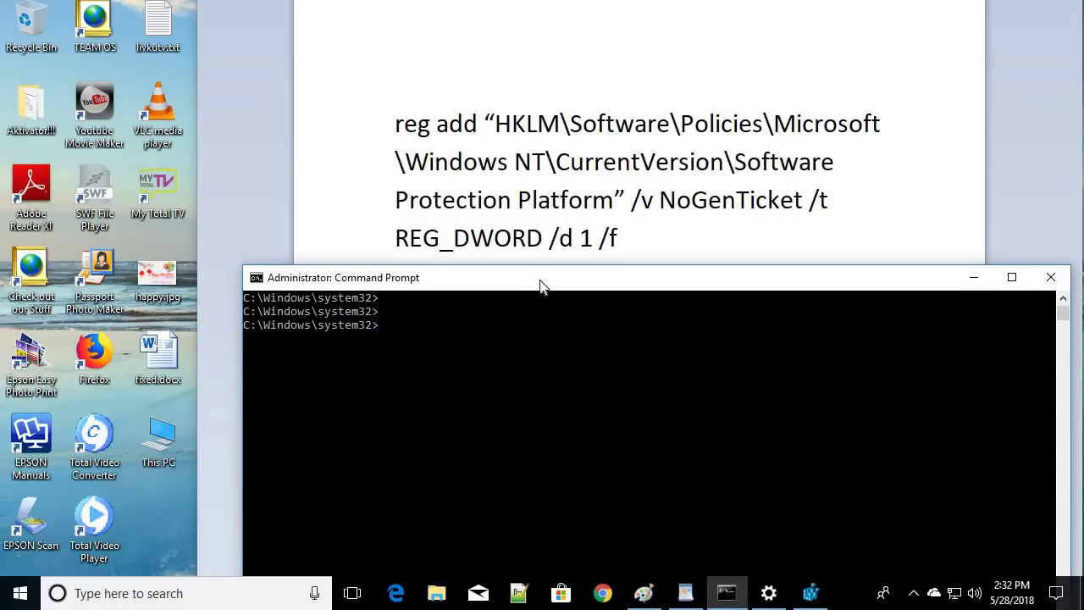